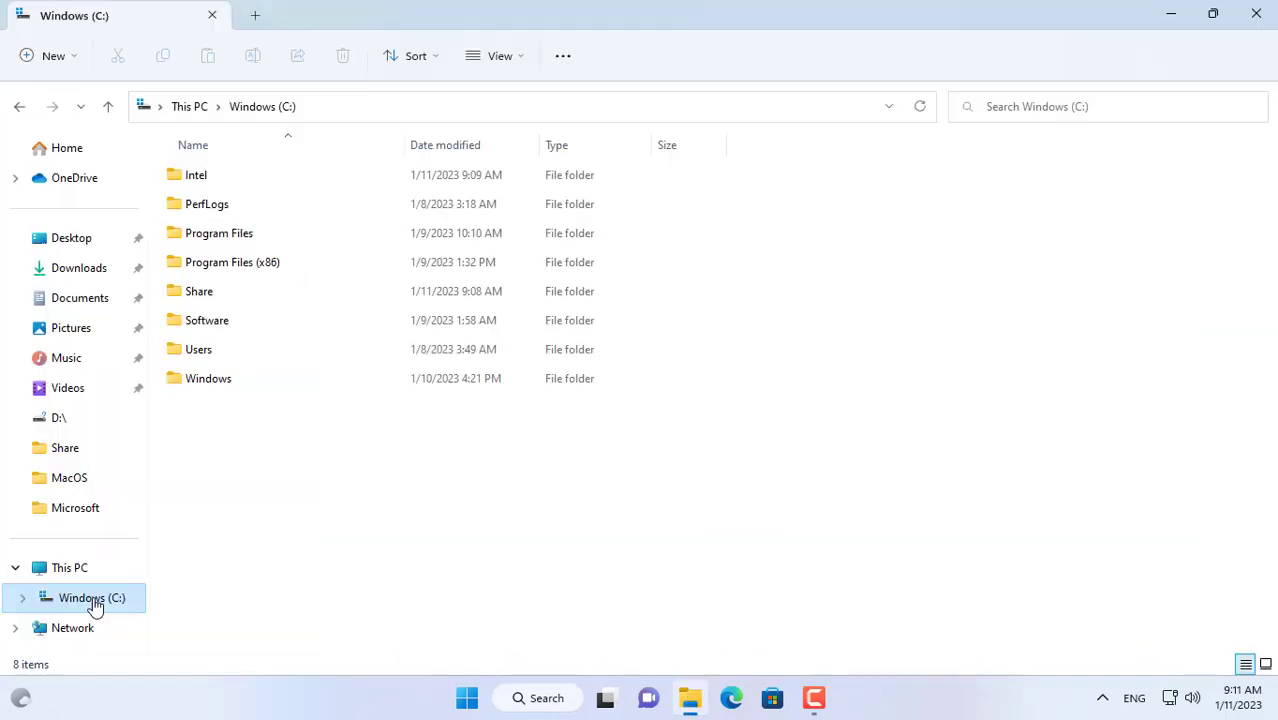
Step: Enable sharing of the Share folder on drive C through its Advanced Sharing properties
left_click(210, 296)
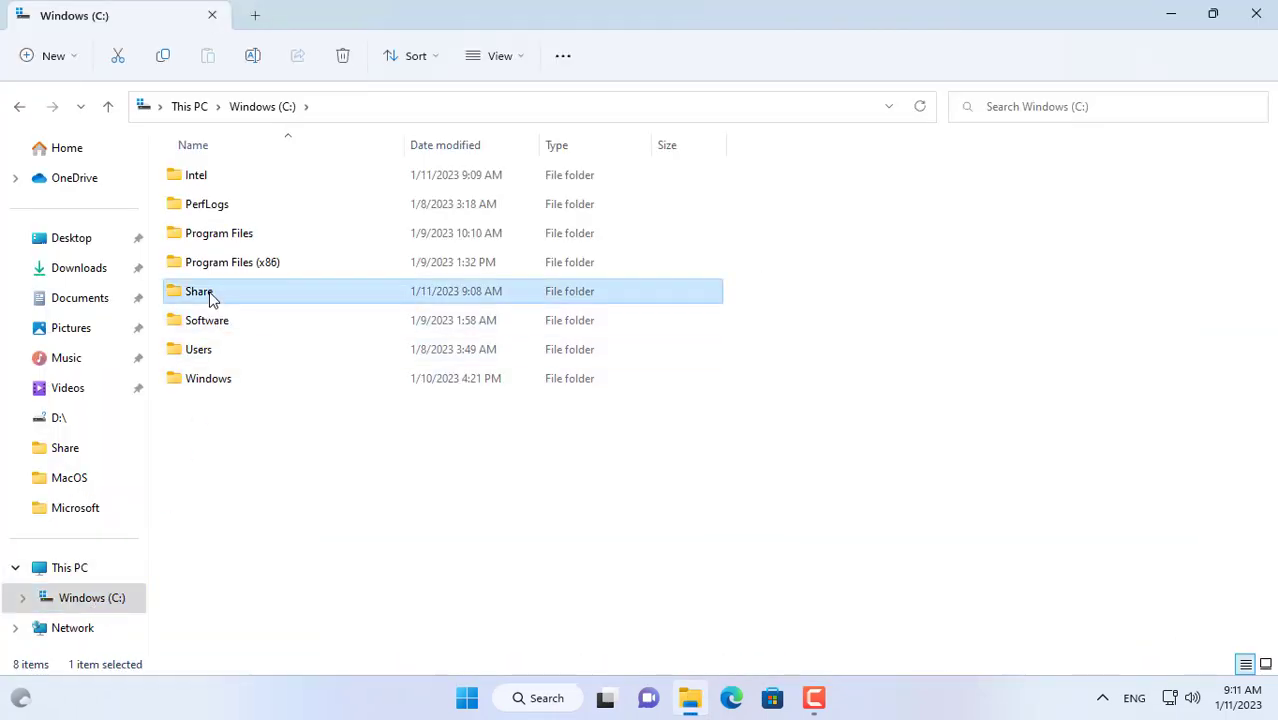
right_click(210, 296)
left_click(283, 478)
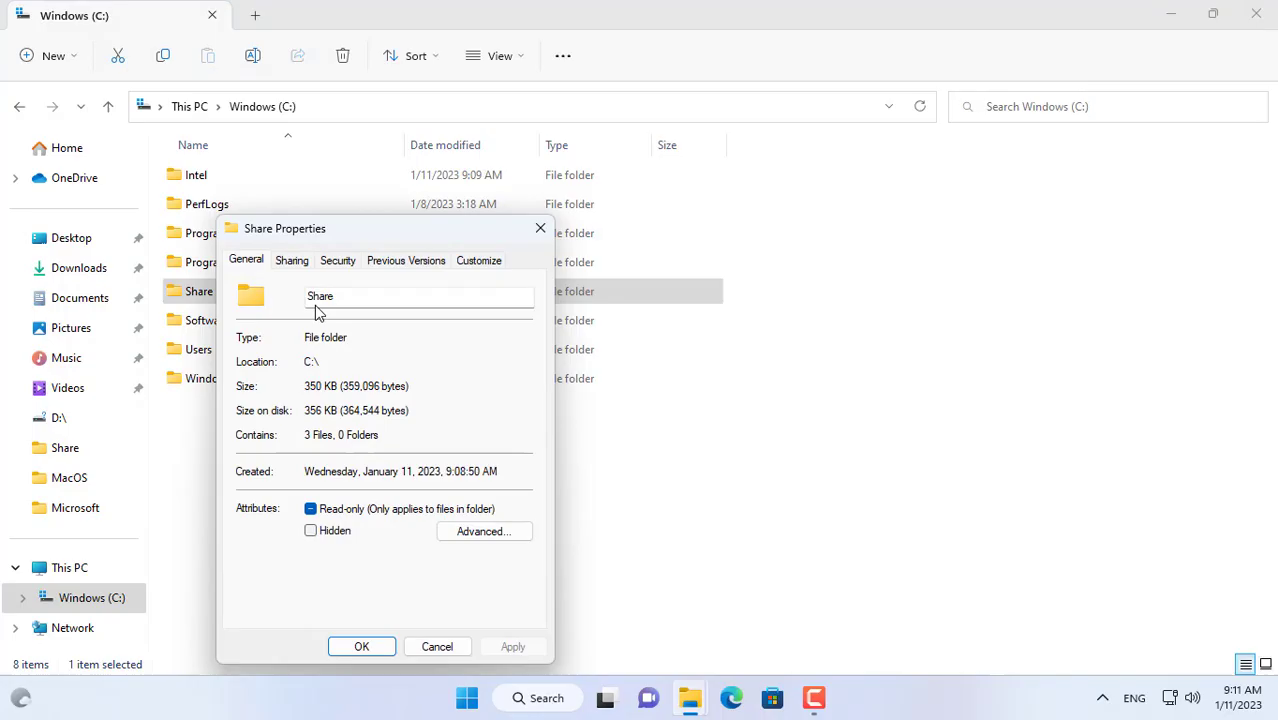
left_click(295, 264)
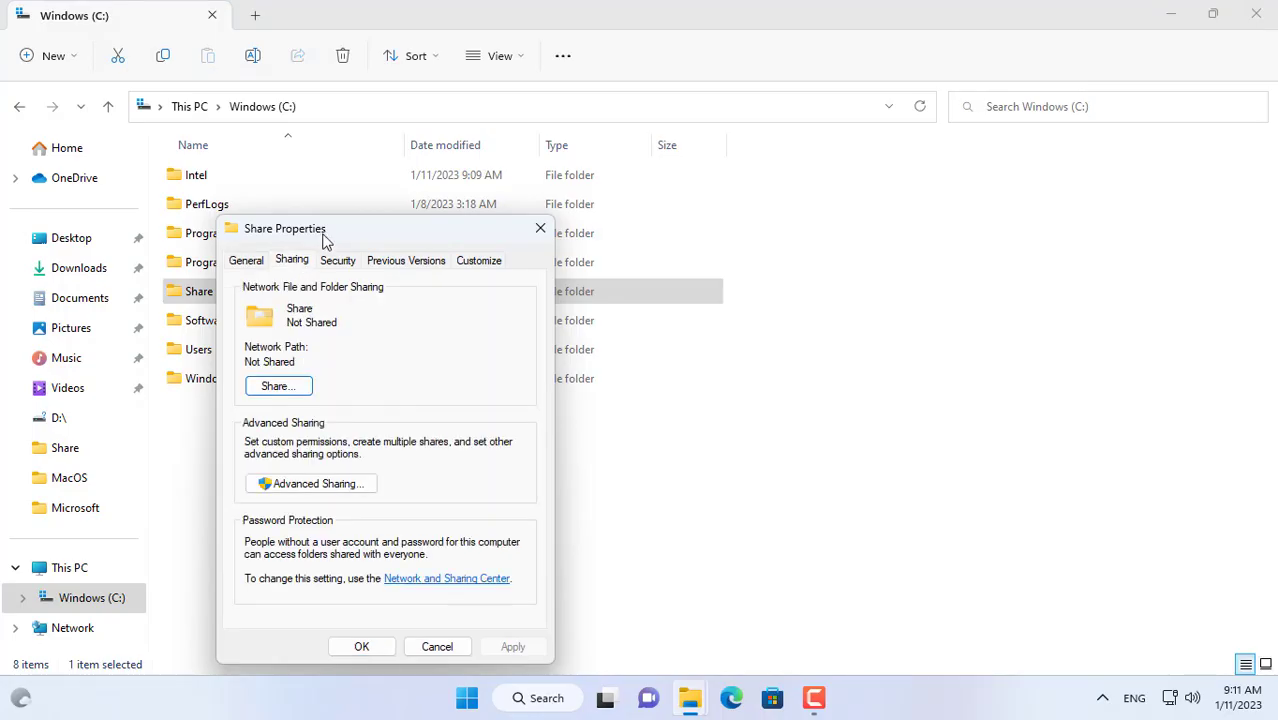
left_click(320, 484)
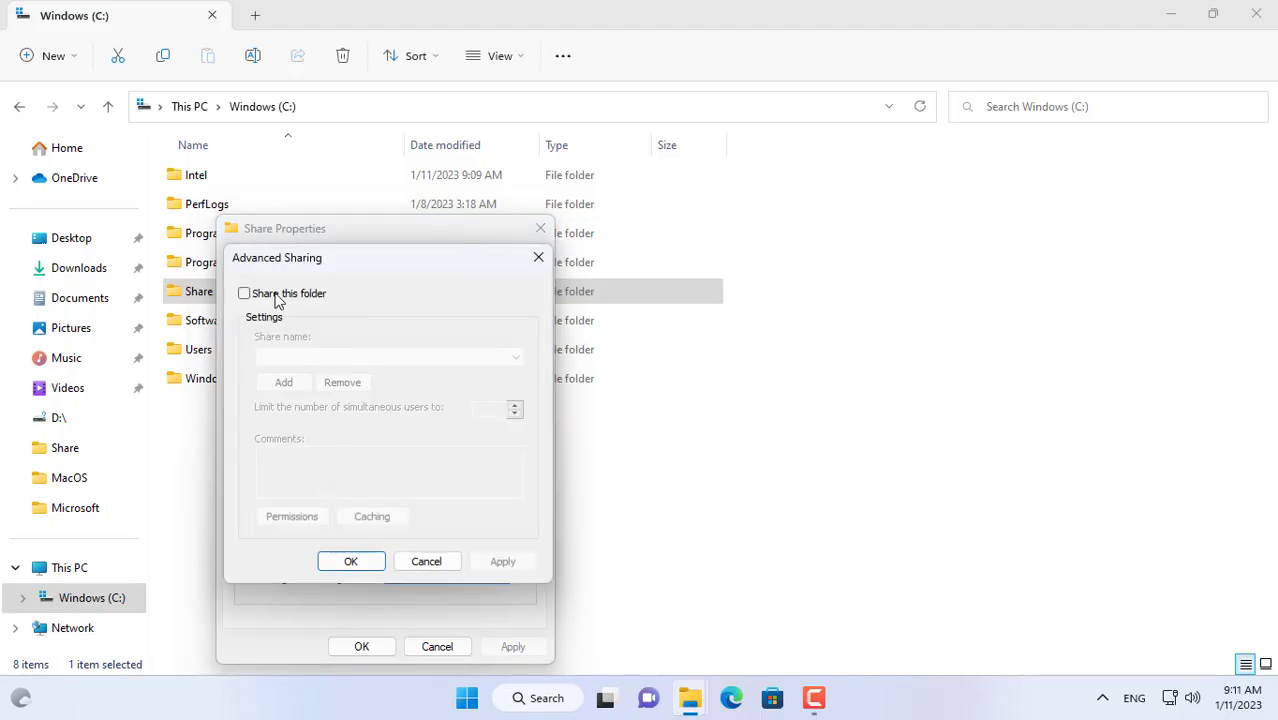
left_click_drag(300, 268, 630, 245)
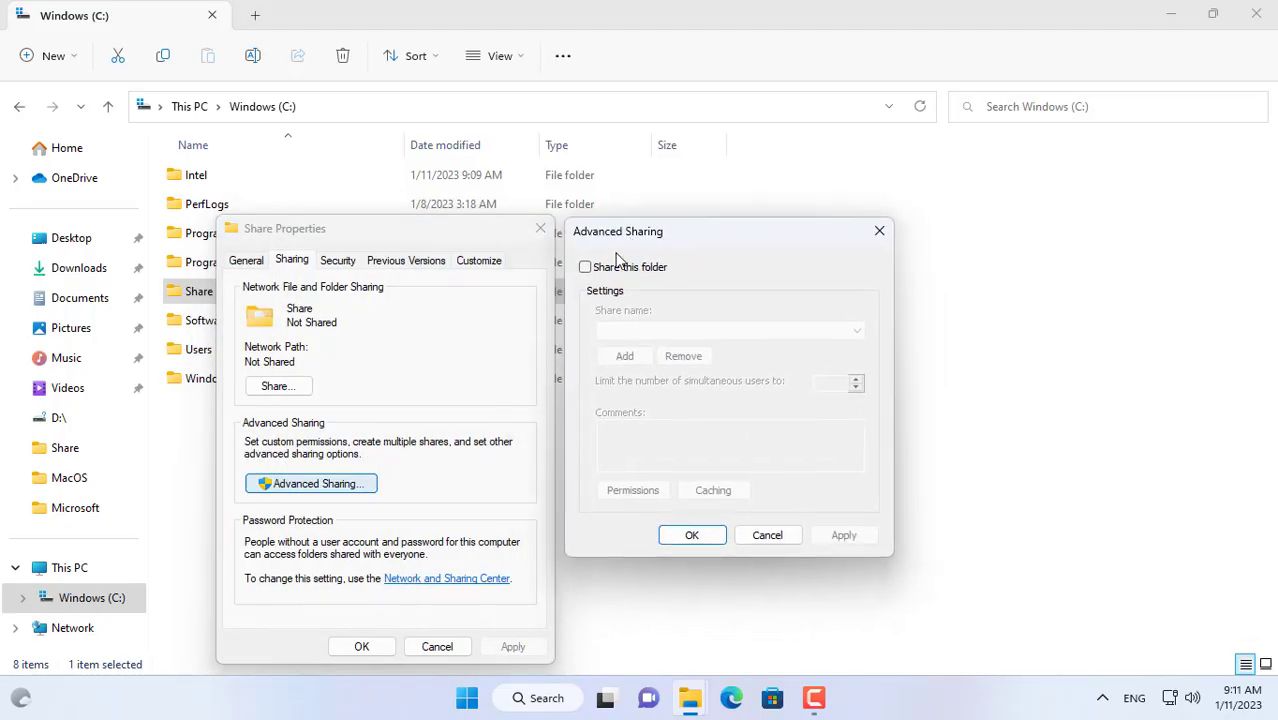
left_click(585, 268)
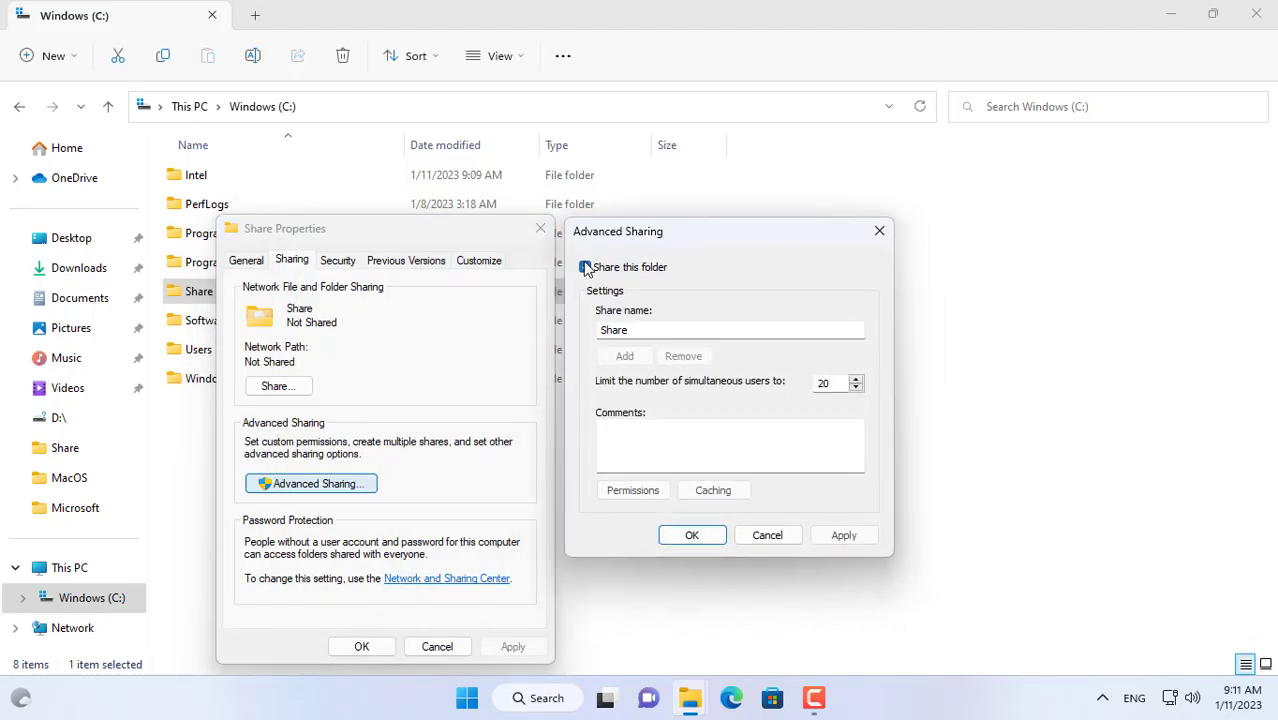
Step: Allow Everyone Full Control in the share permissions, apply the sharing settings, and select the folder's network path
left_click(648, 490)
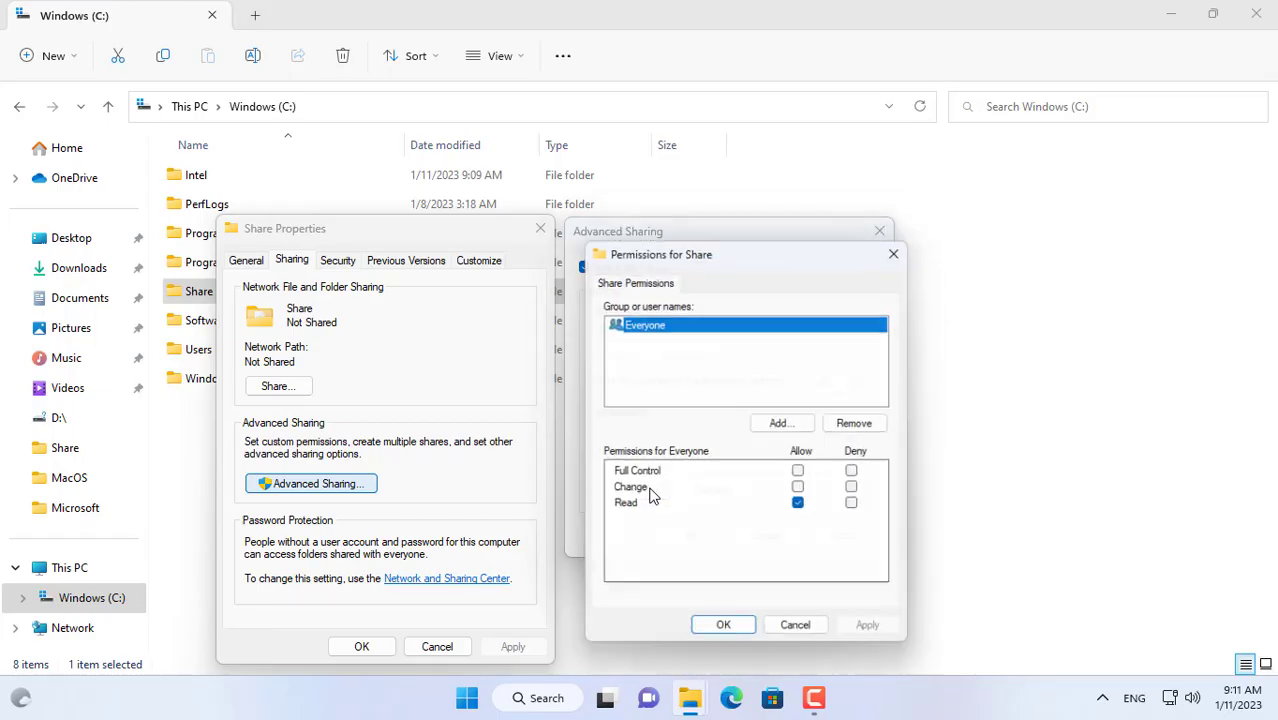
left_click(803, 473)
left_click(725, 636)
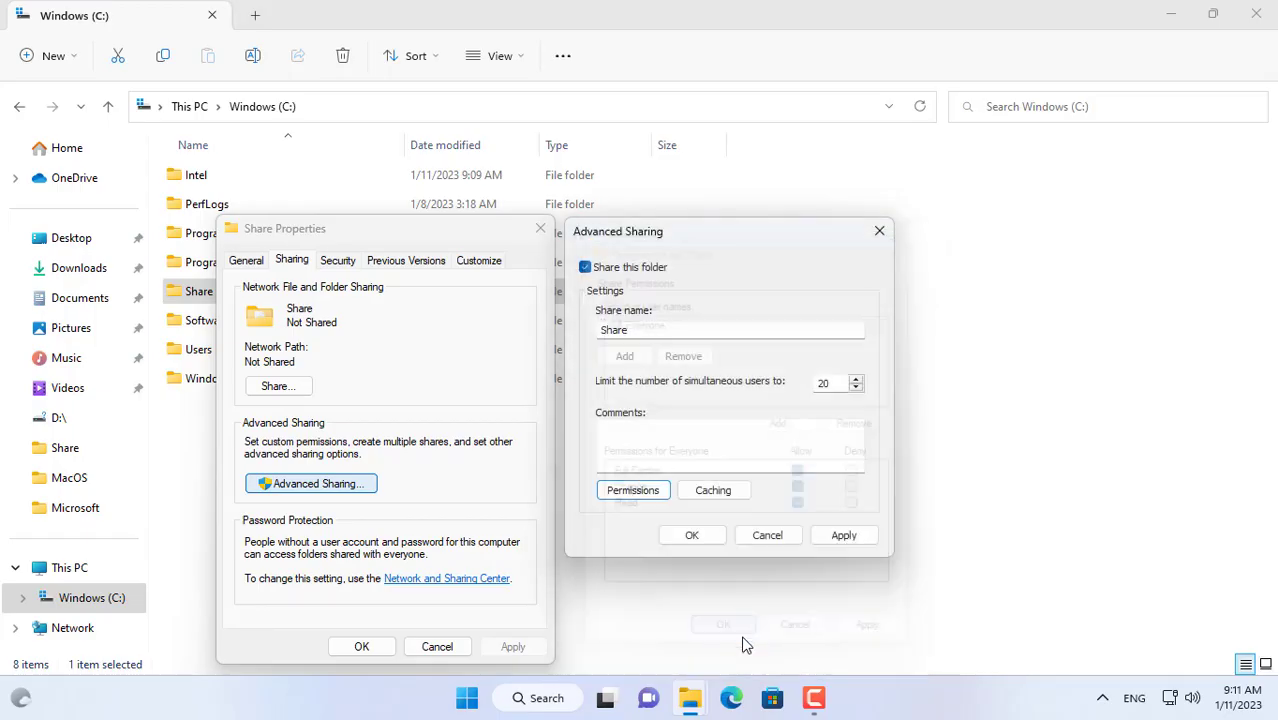
left_click(694, 537)
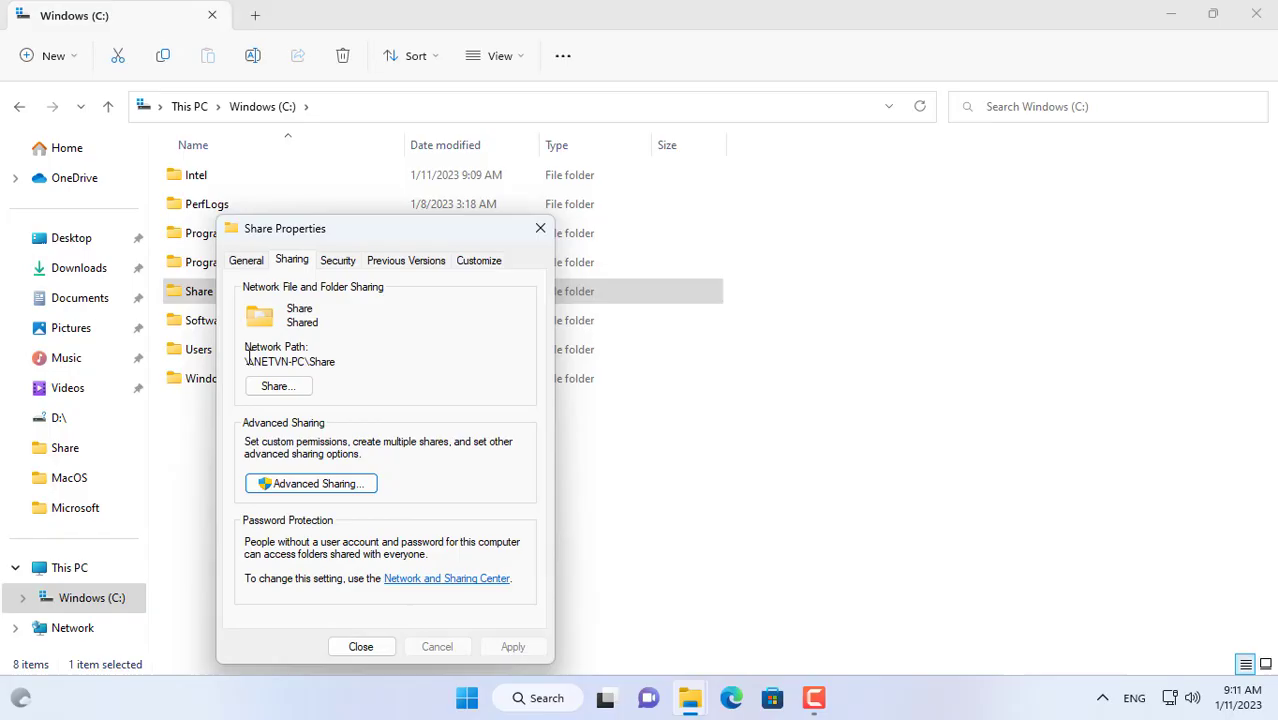
left_click_drag(337, 361, 240, 362)
left_click(247, 261)
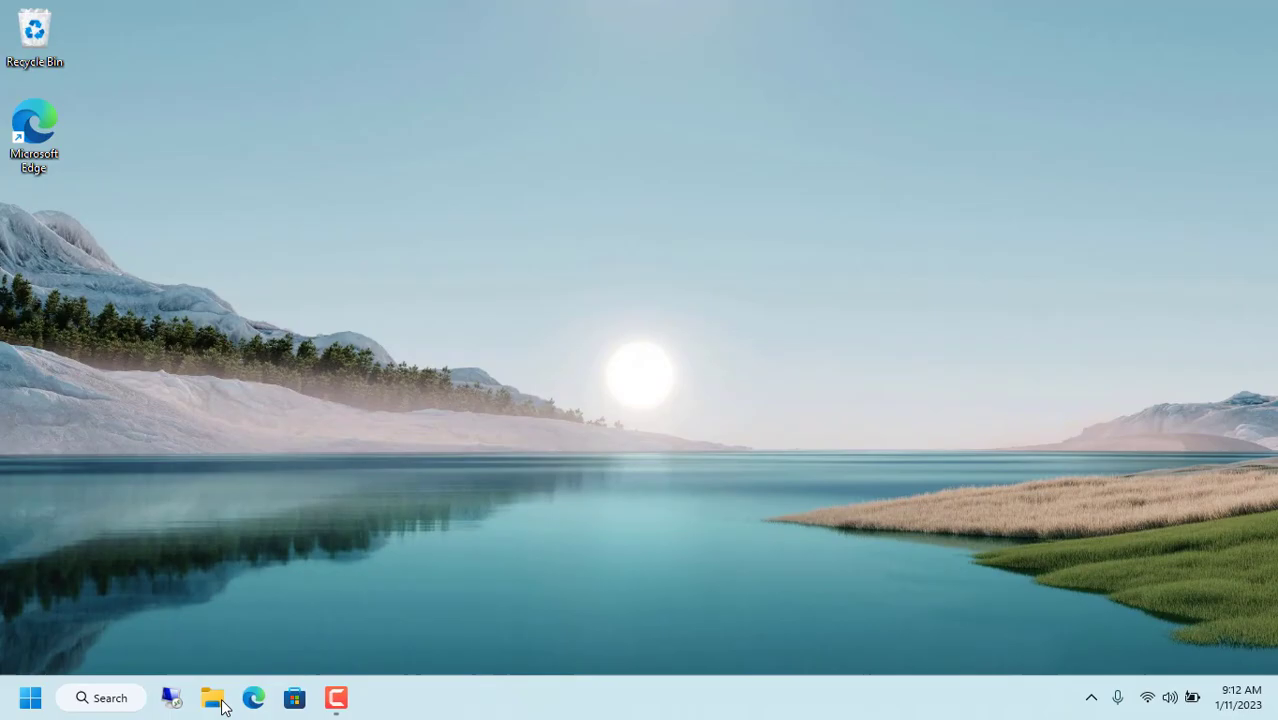
Step: Browse the Network location on the other computer and expand Network Infrastructure to look for the sharing PC
left_click(222, 706)
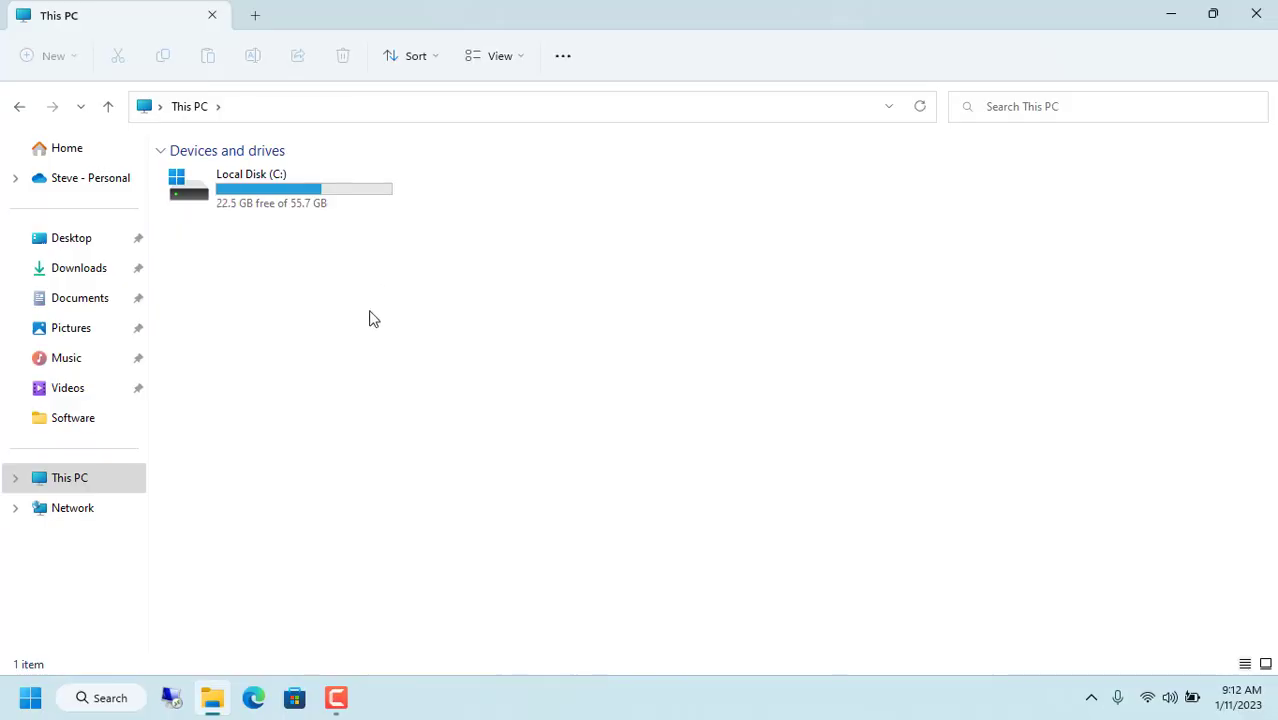
left_click(75, 516)
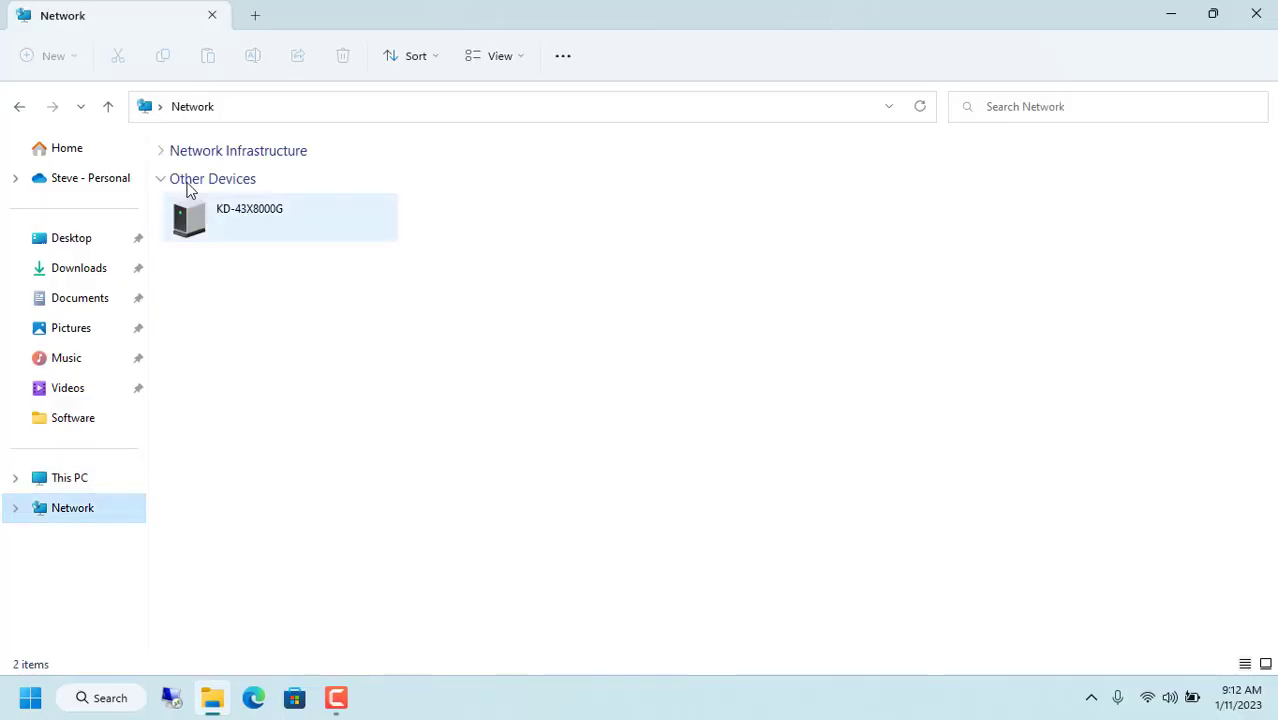
left_click(160, 151)
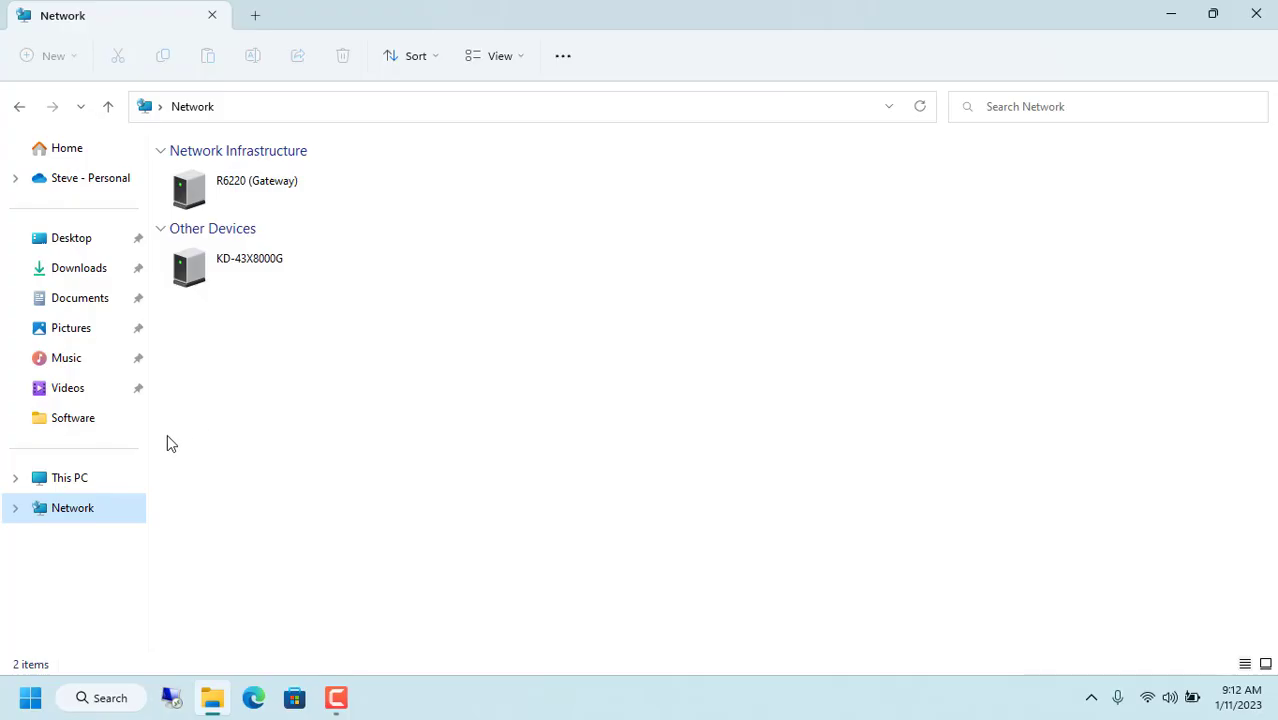
left_click(86, 479)
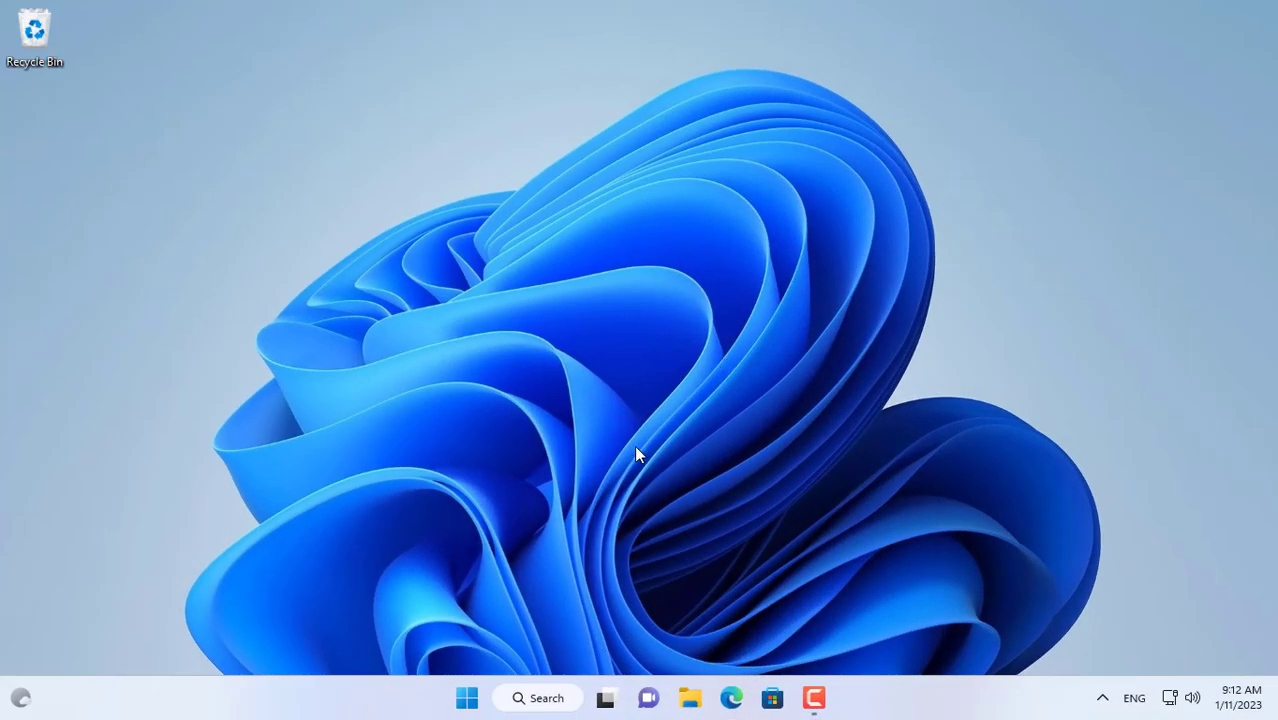
Step: Set the Ethernet connection's network profile type to Private network on the sharing PC
right_click(476, 694)
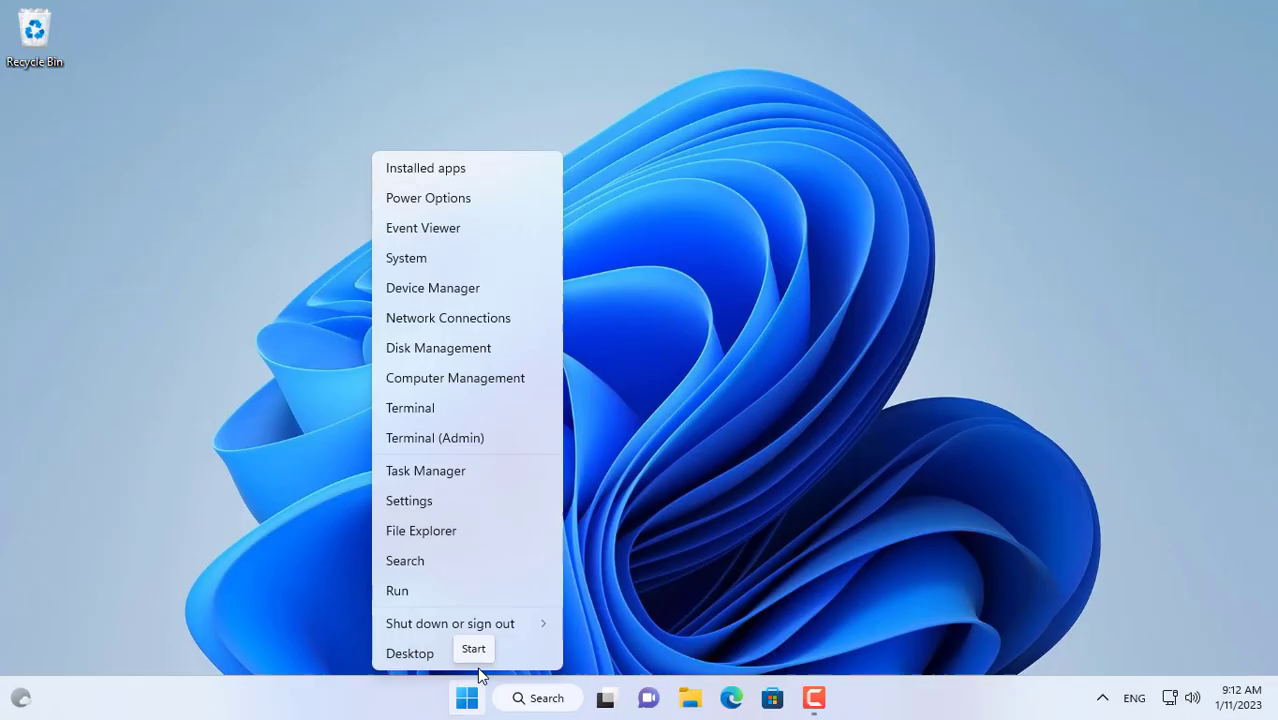
left_click(490, 318)
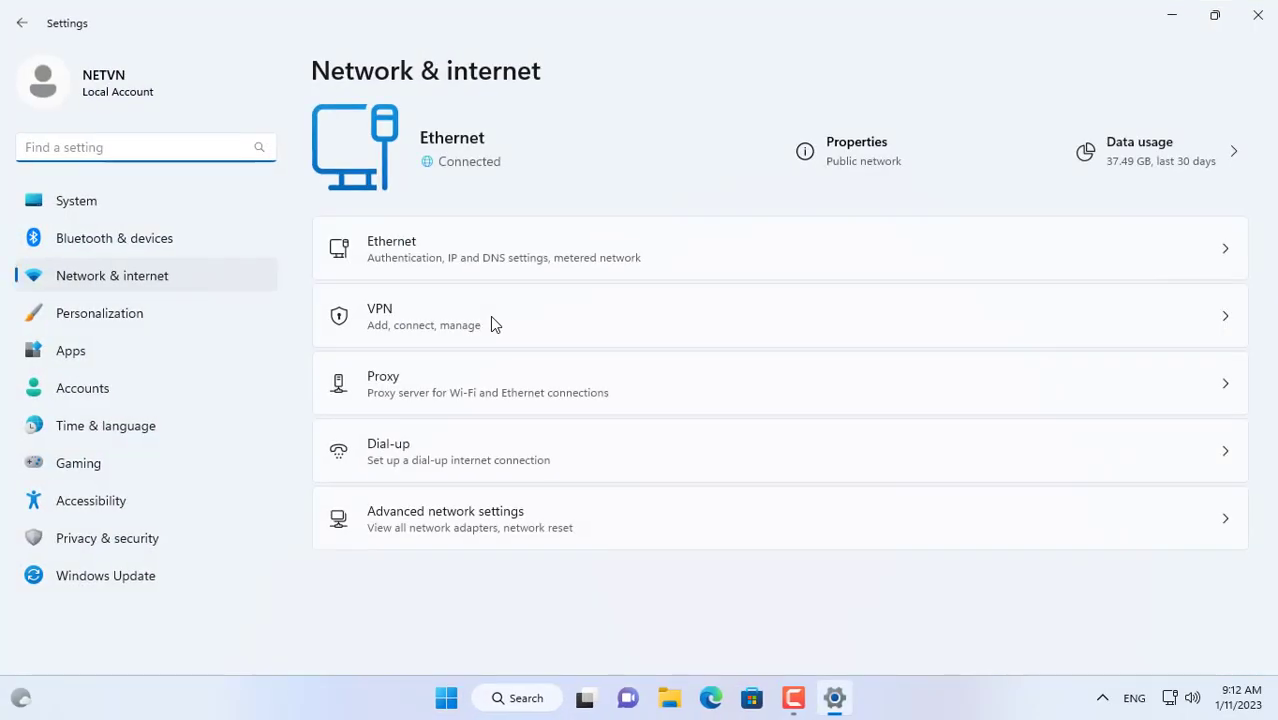
left_click(408, 242)
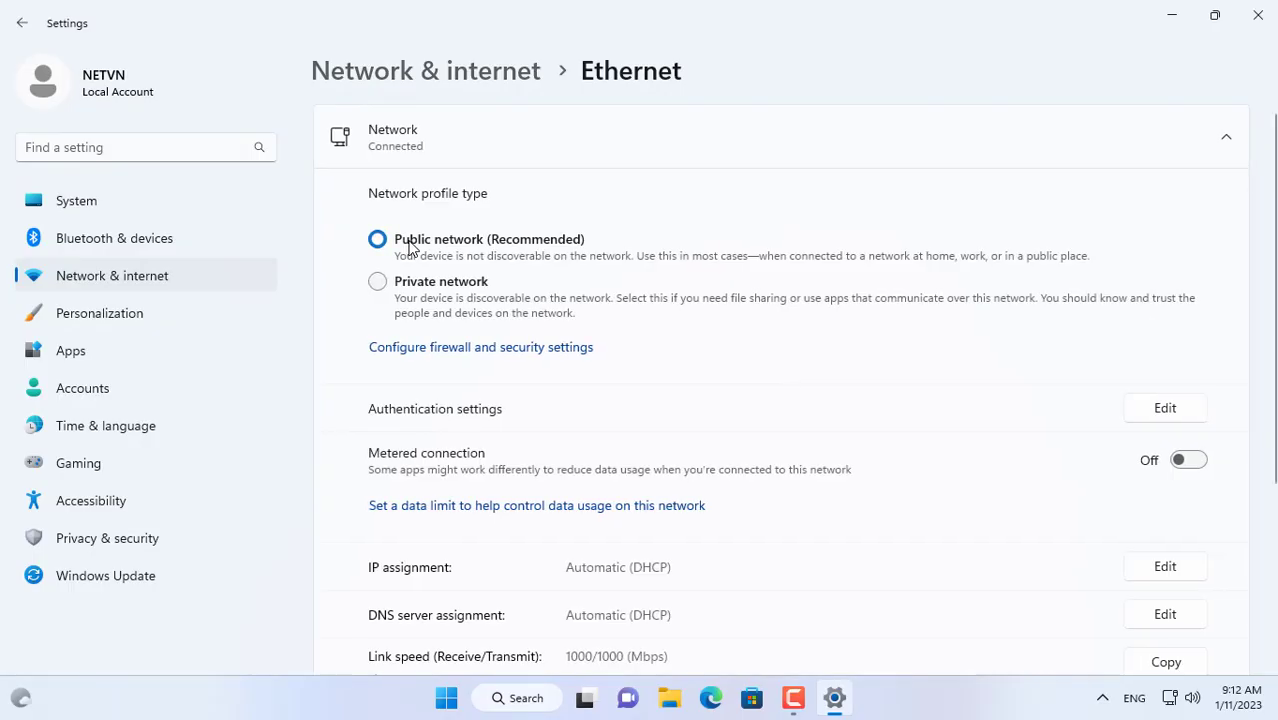
left_click(379, 285)
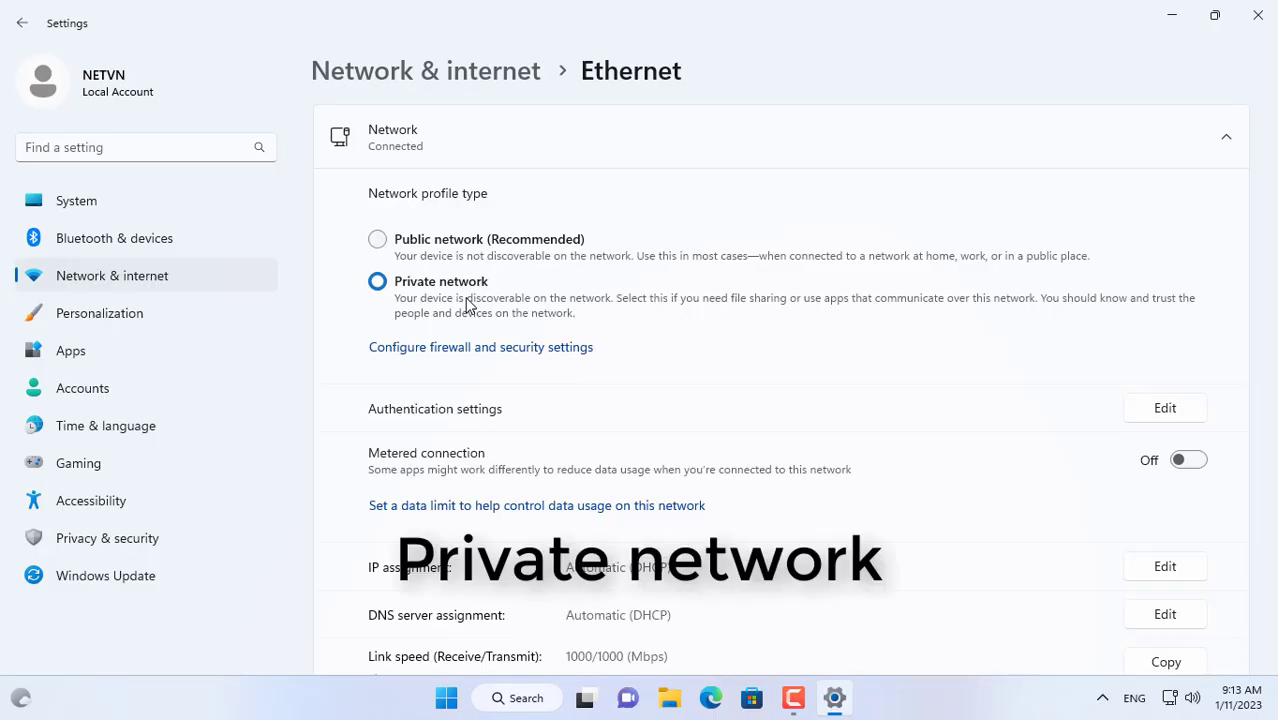
Step: Allow Network Discovery through Windows Defender Firewall on public as well as private networks, and close Windows Security
left_click(508, 352)
left_click(545, 386)
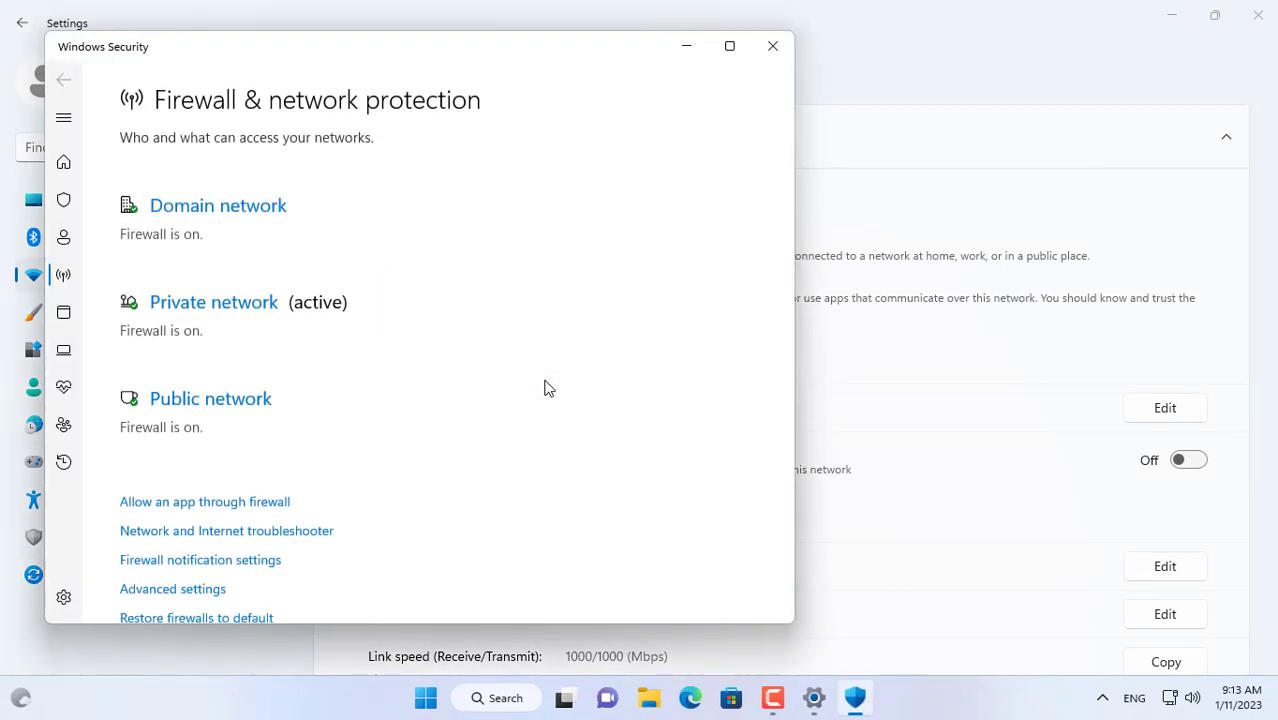
scroll(545, 388, "down", 3)
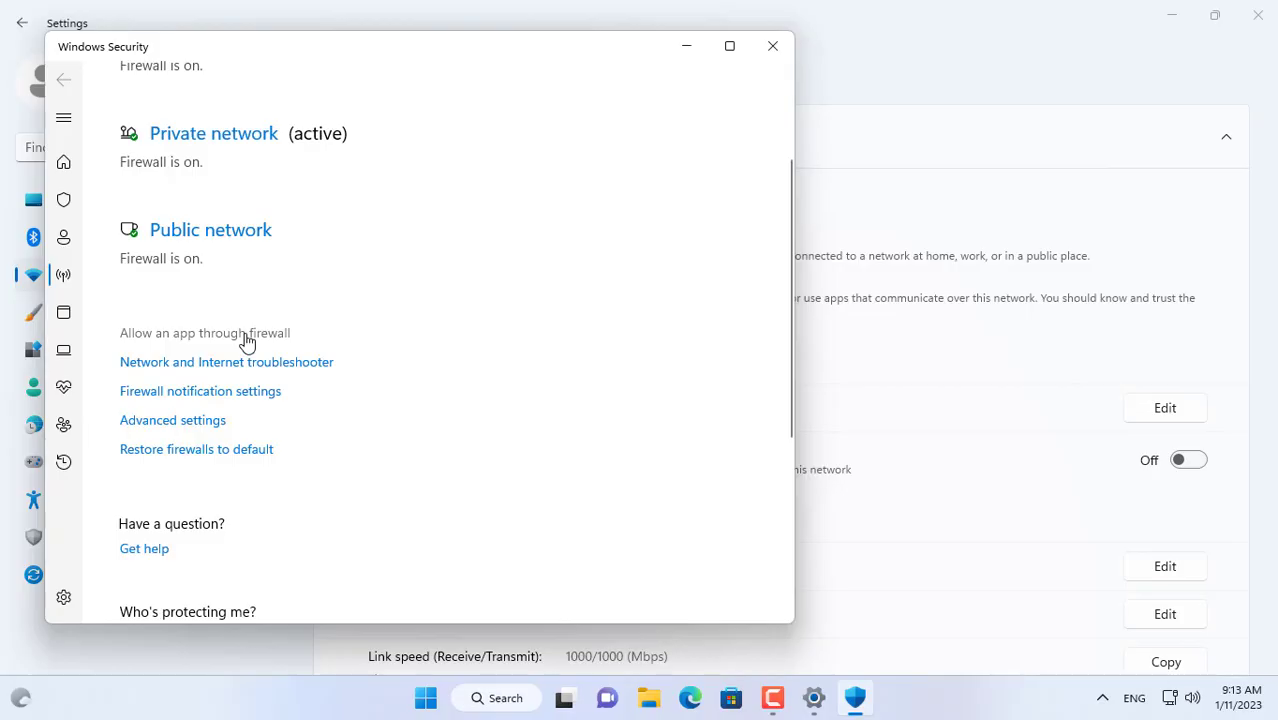
left_click(247, 342)
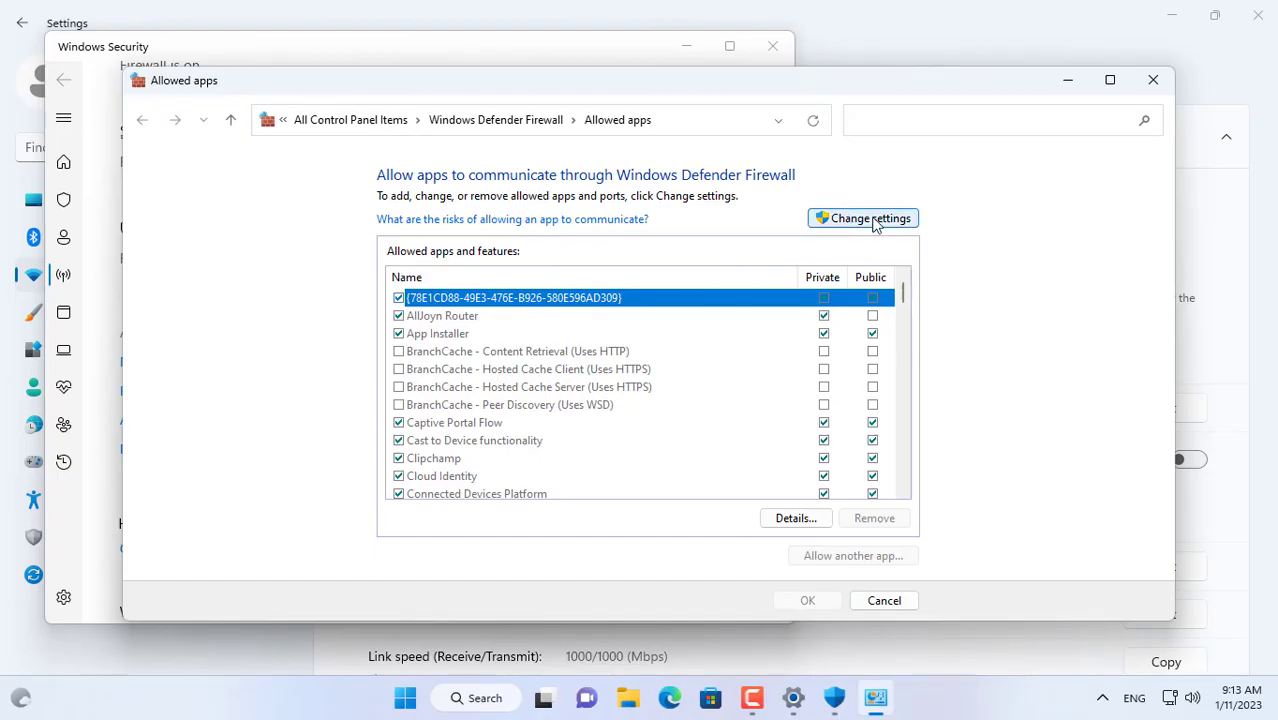
left_click(873, 220)
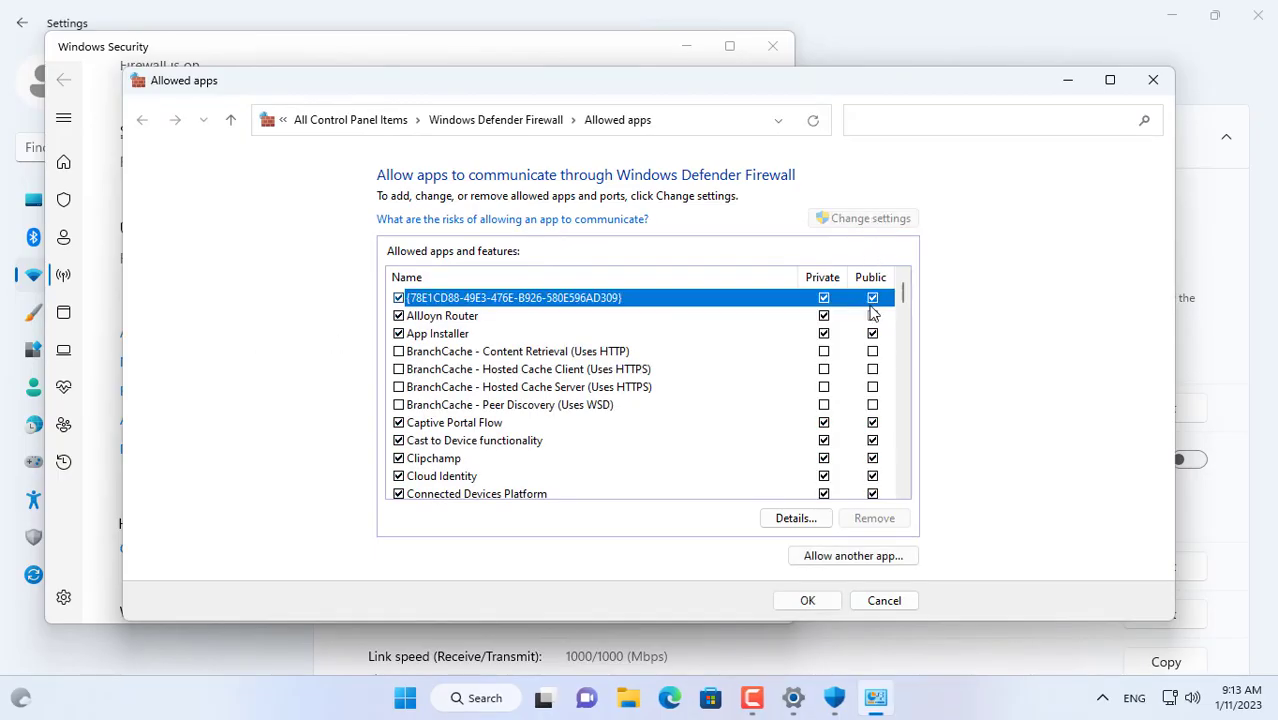
key("n")
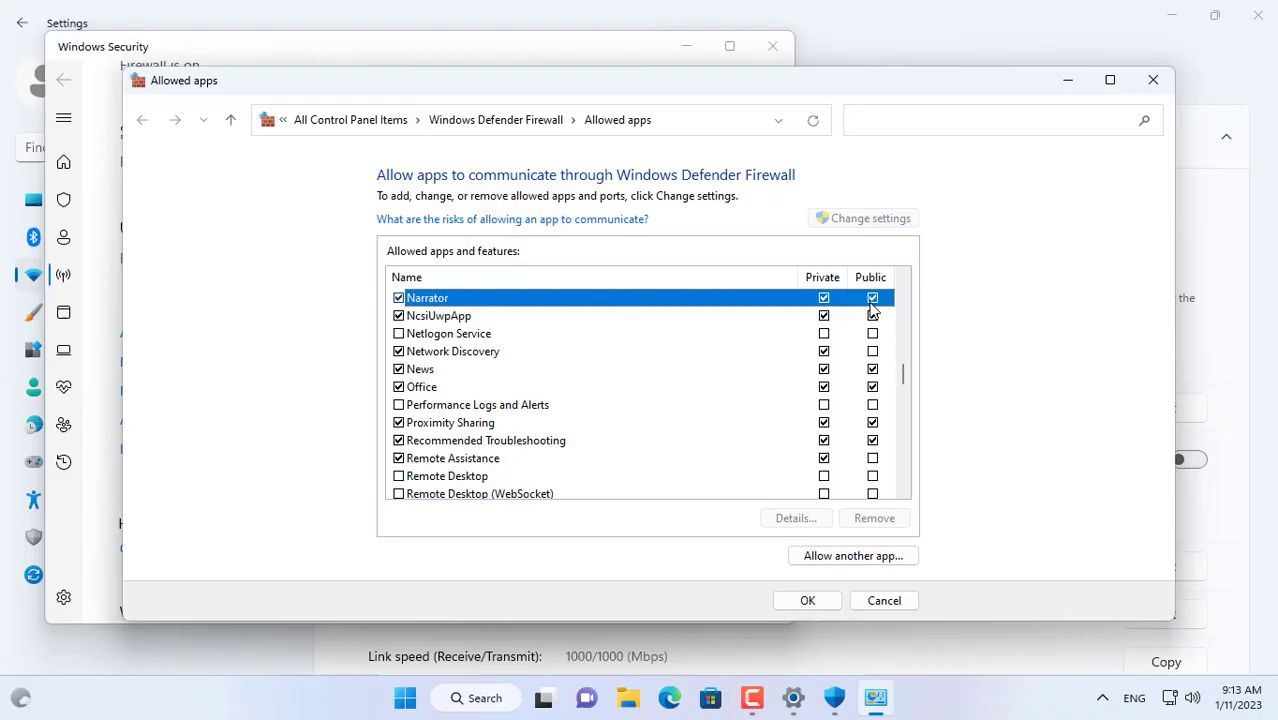
left_click(480, 354)
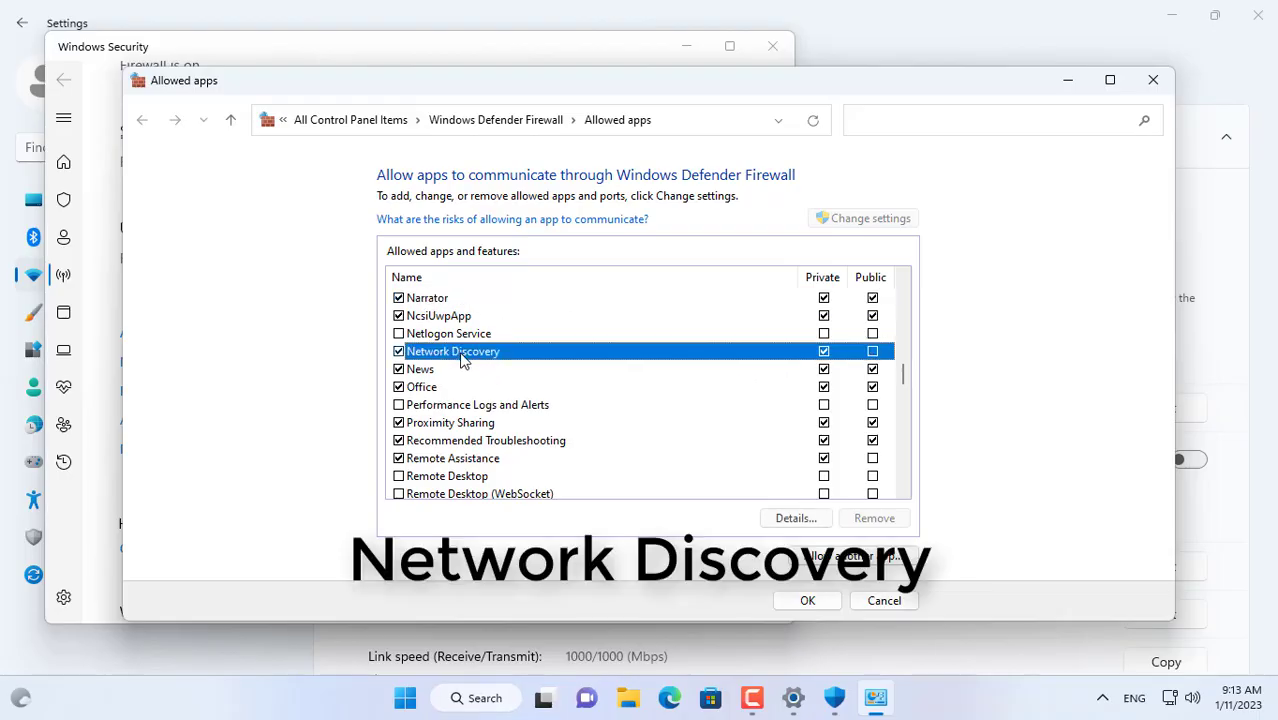
left_click(399, 352)
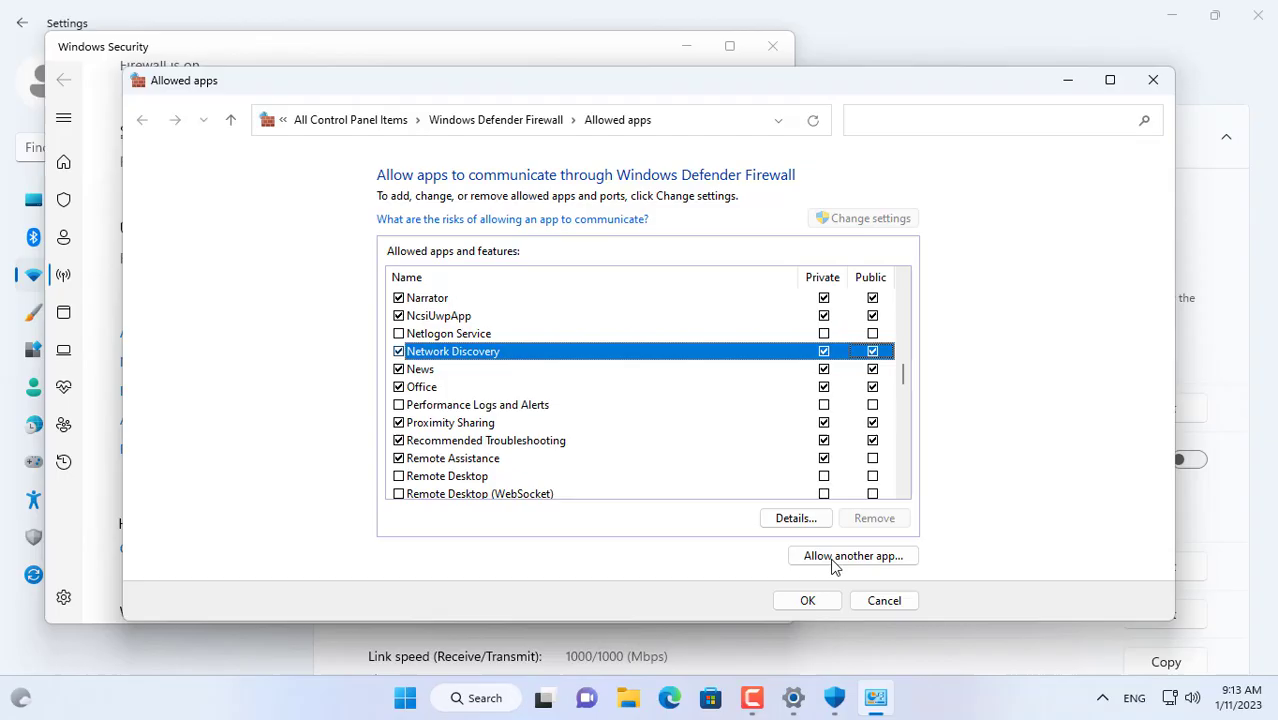
left_click(822, 600)
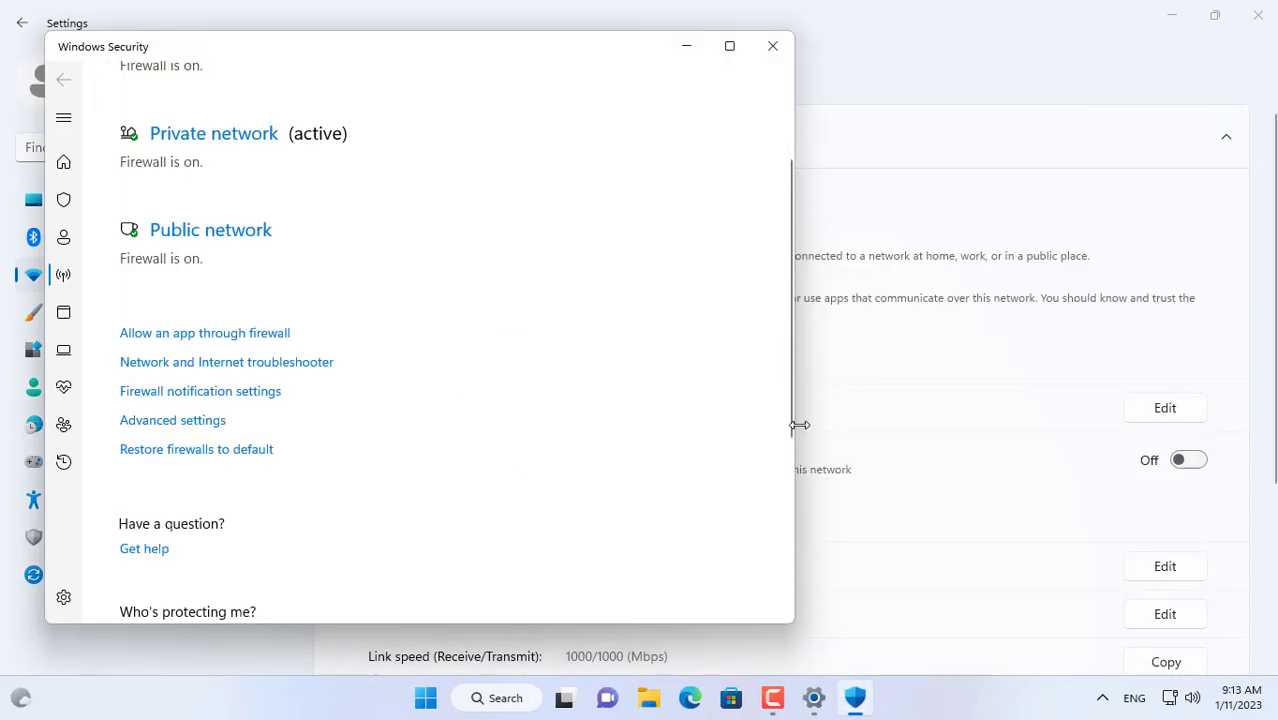
left_click(773, 46)
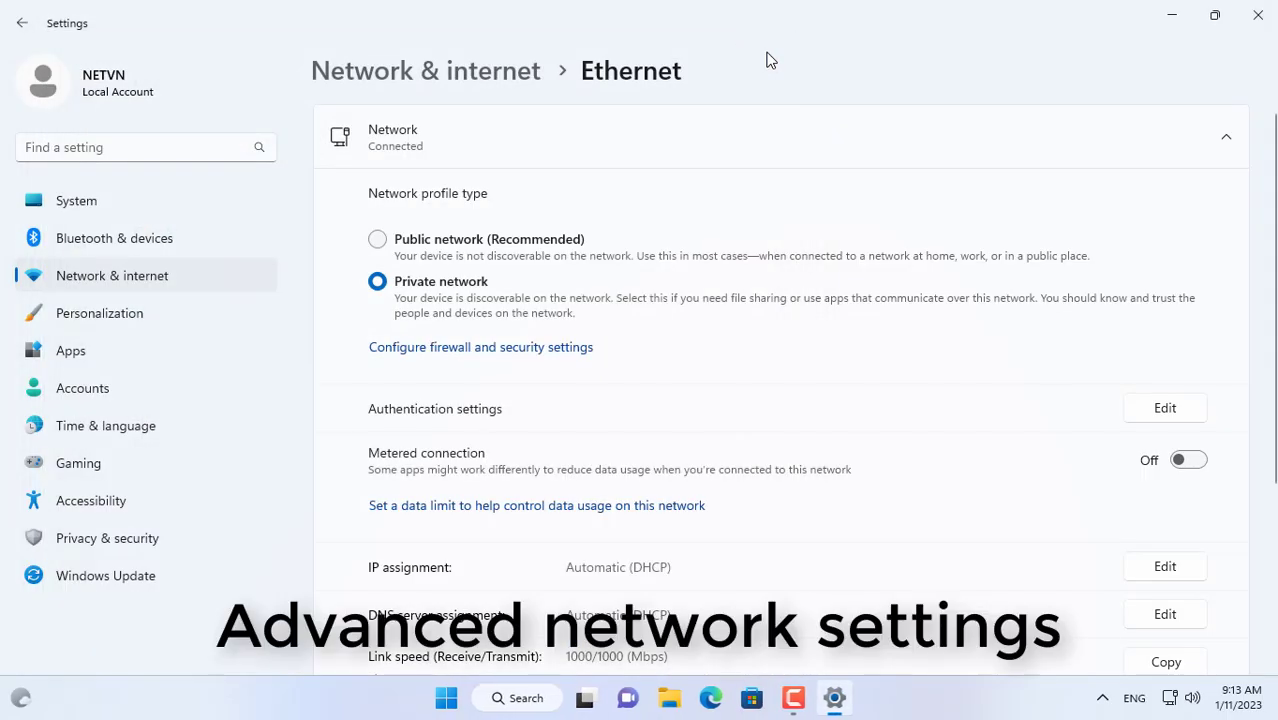
Step: Make sure network discovery is on and turn on file and printer sharing for private networks in the advanced sharing settings
left_click(163, 277)
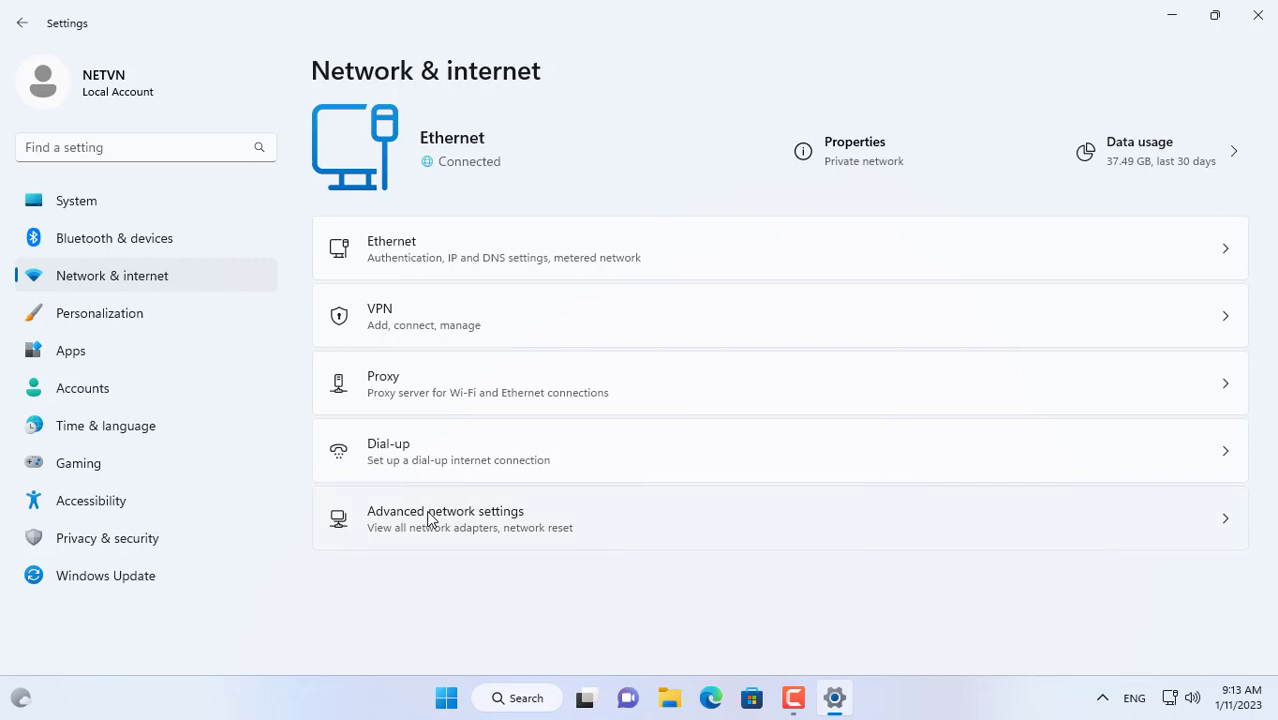
left_click(429, 519)
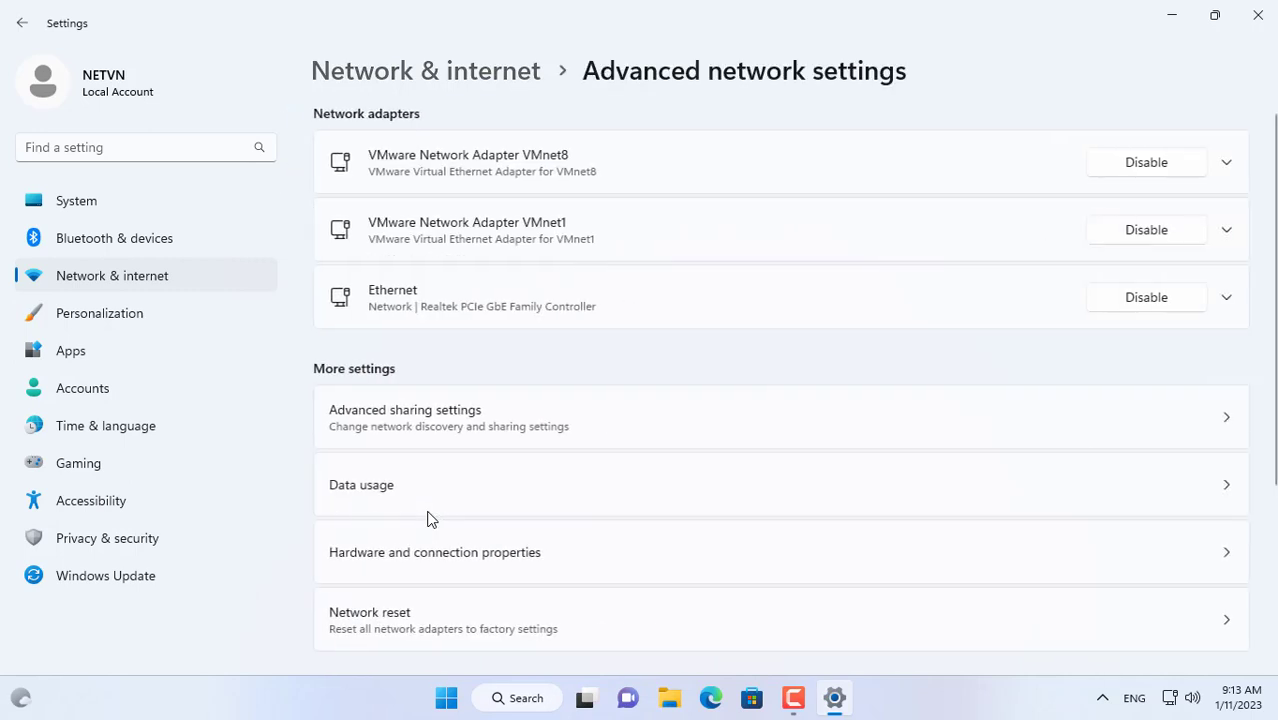
left_click(437, 421)
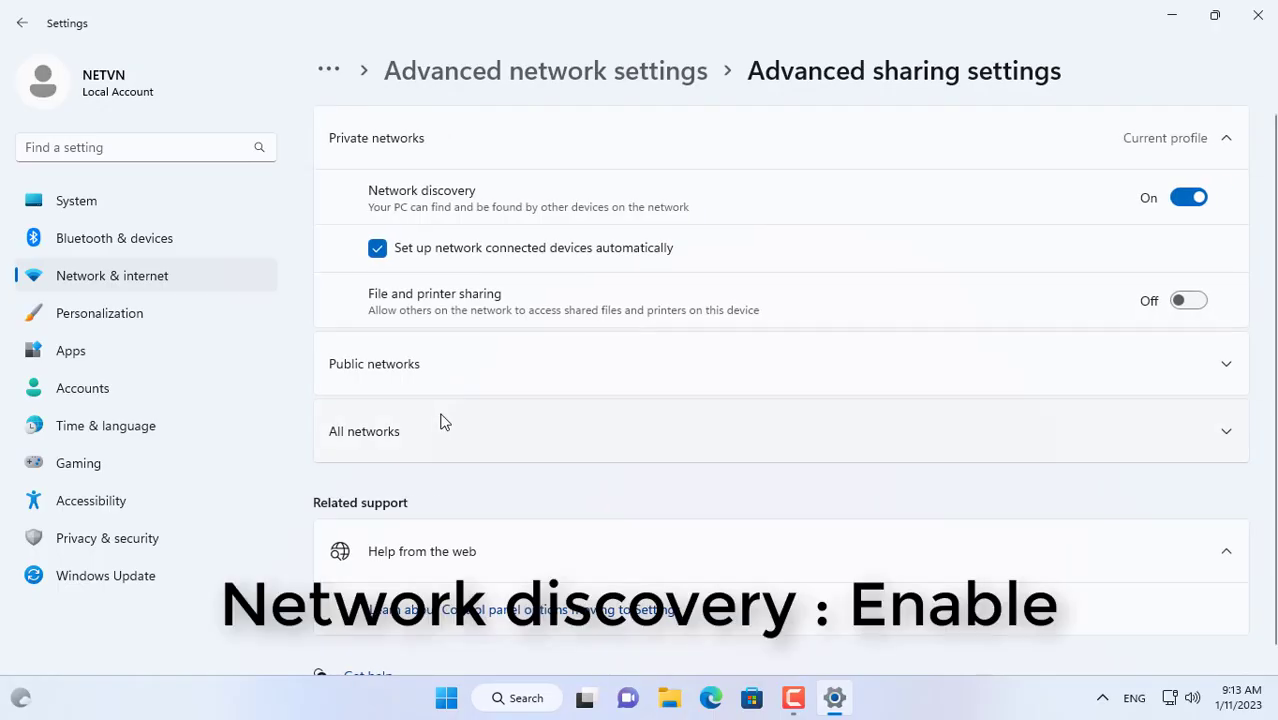
left_click(1188, 199)
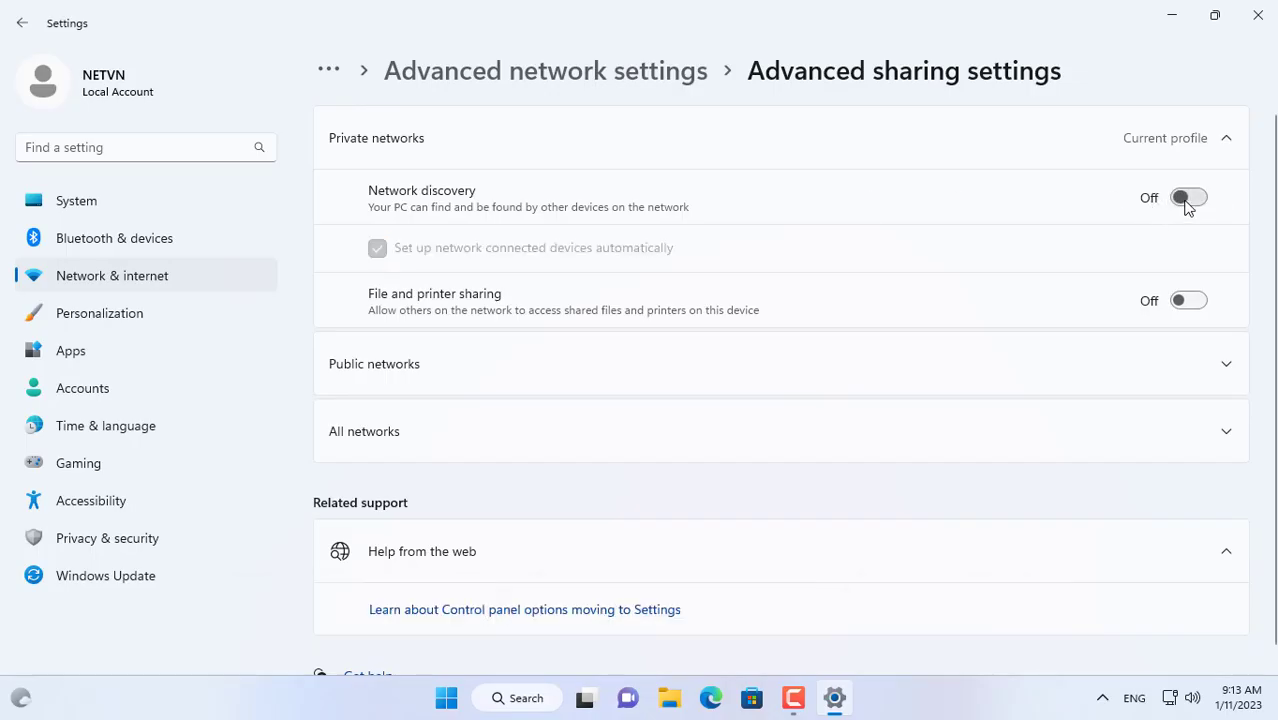
left_click(1187, 202)
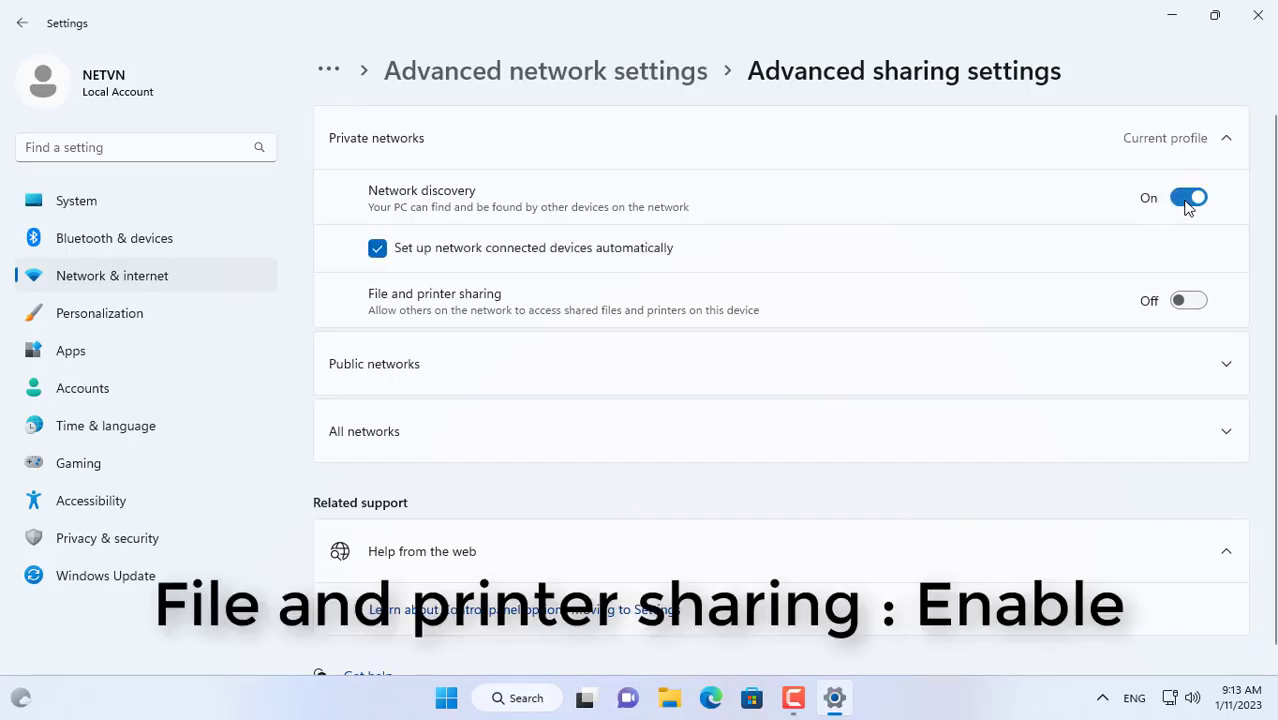
left_click(1188, 304)
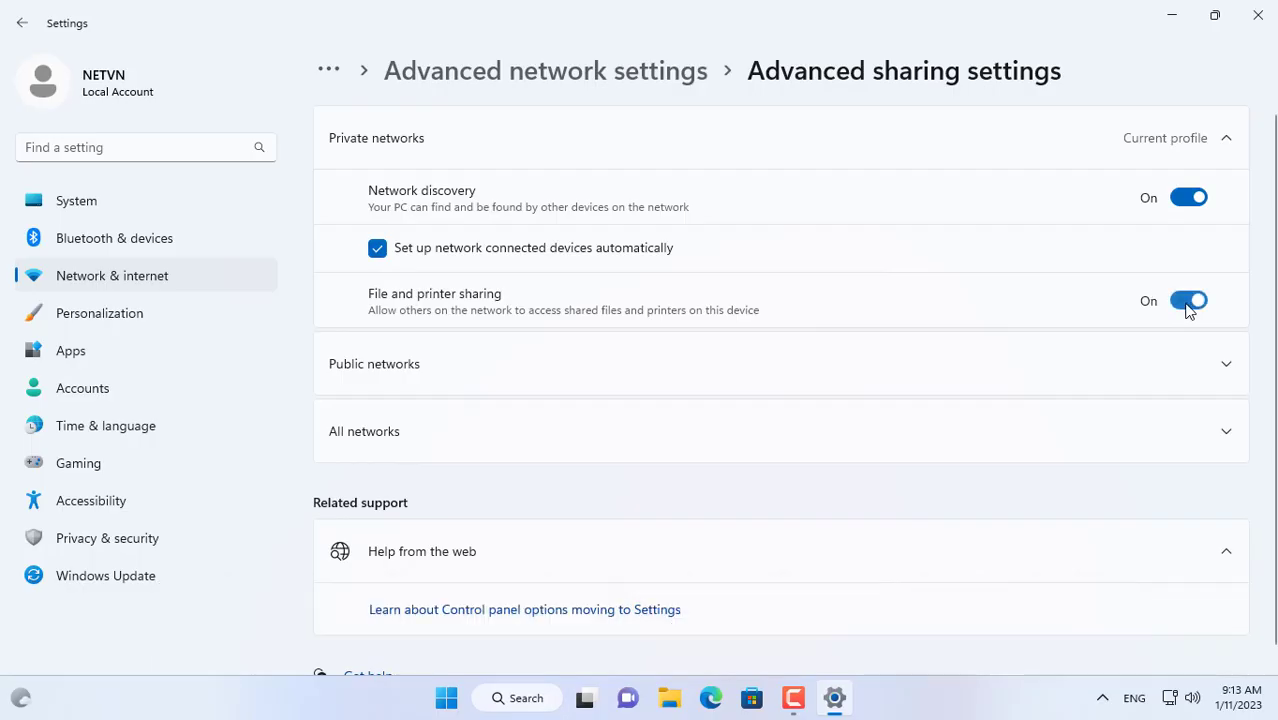
Step: Turn on password protected sharing for all networks
left_click(1222, 432)
scroll(1224, 434, "down", 1)
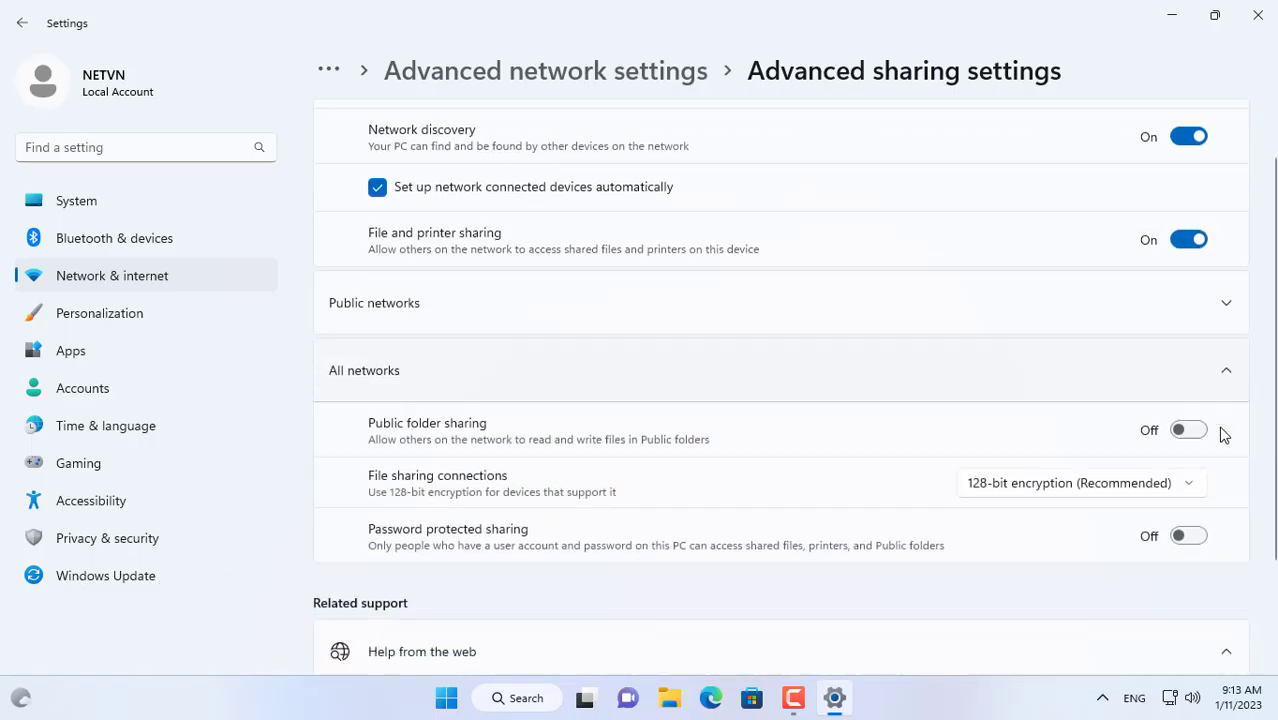
scroll(1212, 445, "down", 2)
left_click(1188, 426)
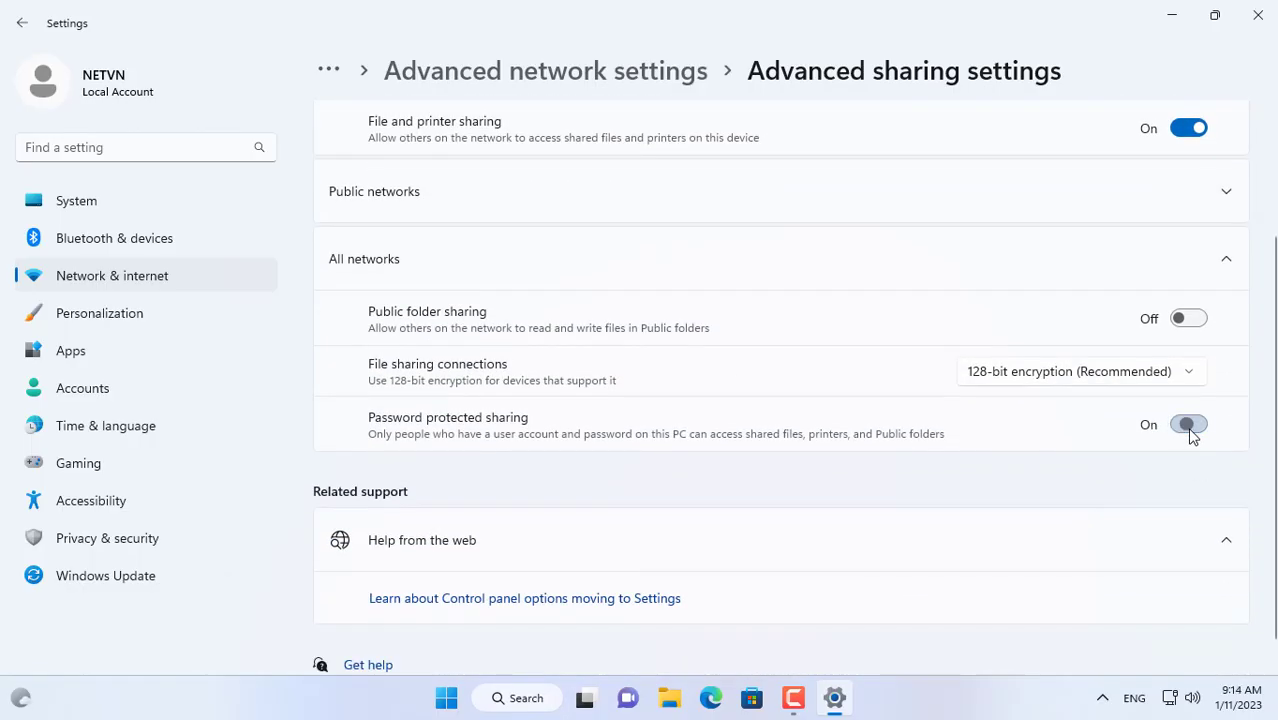
left_click(1181, 426)
left_click(1176, 430)
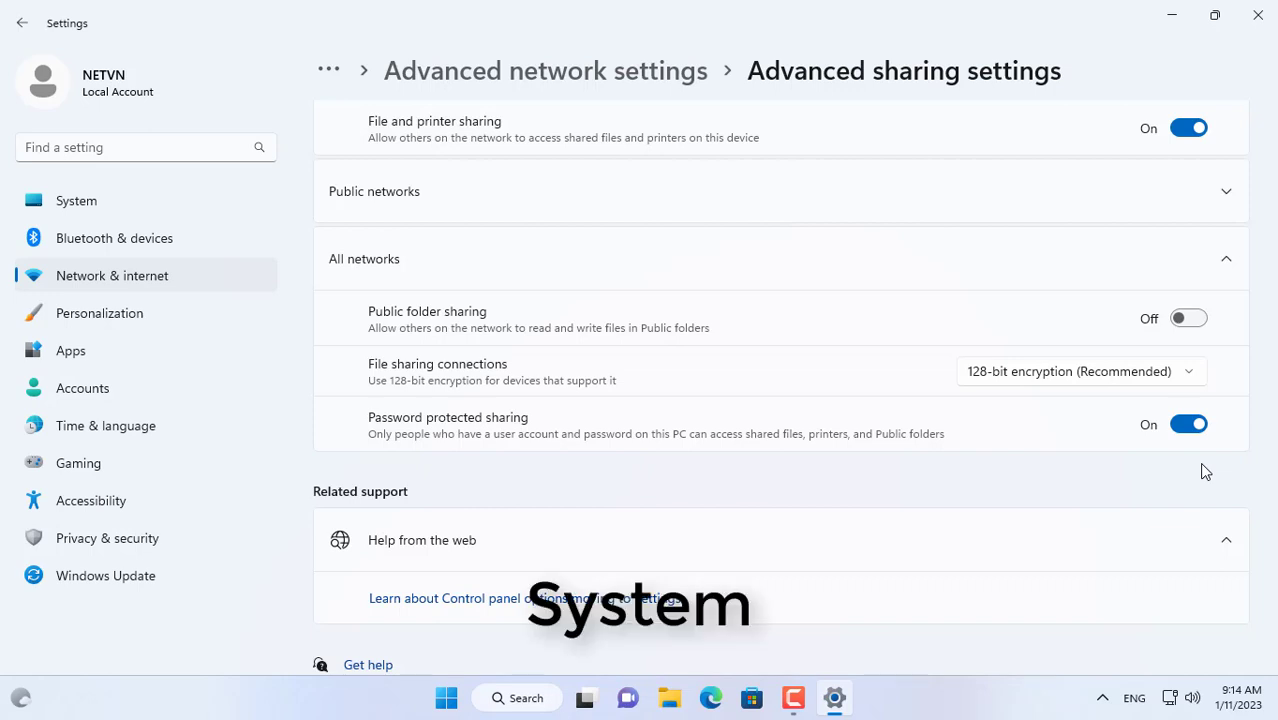
Step: Open the advanced system settings from the PC's About information and display the computer name and workgroup settings
left_click(103, 203)
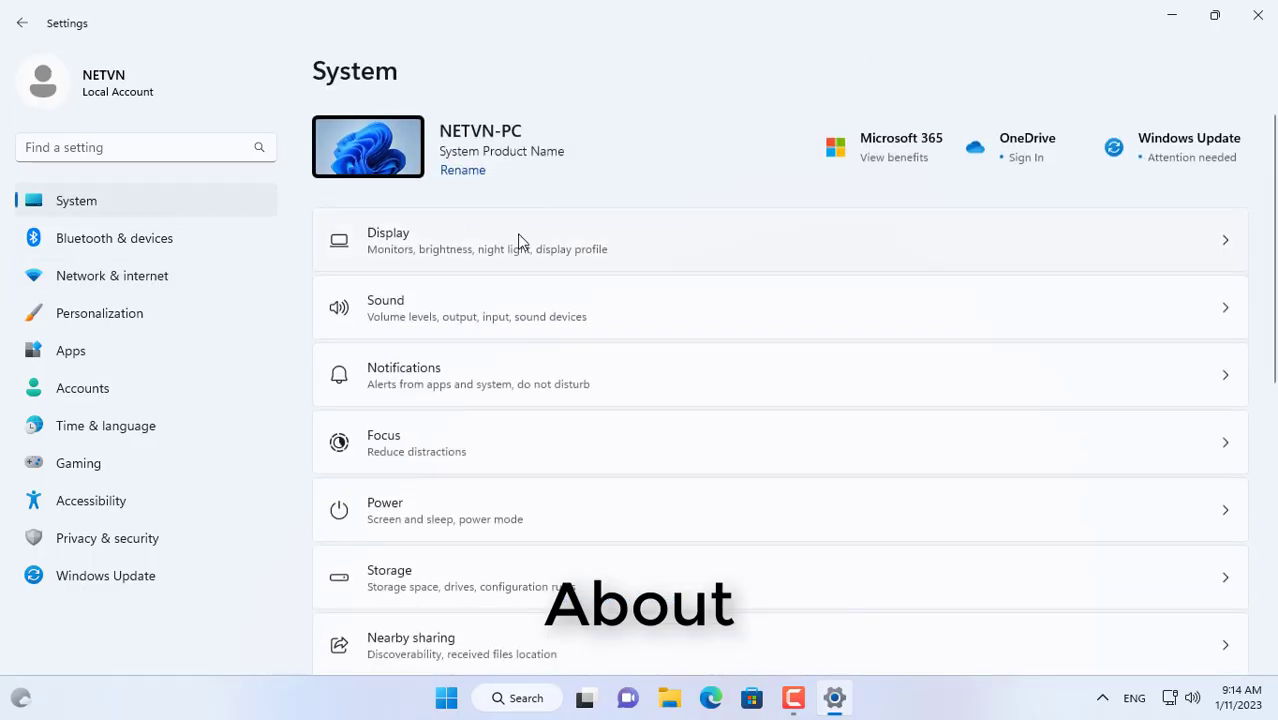
scroll(566, 271, "down", 5)
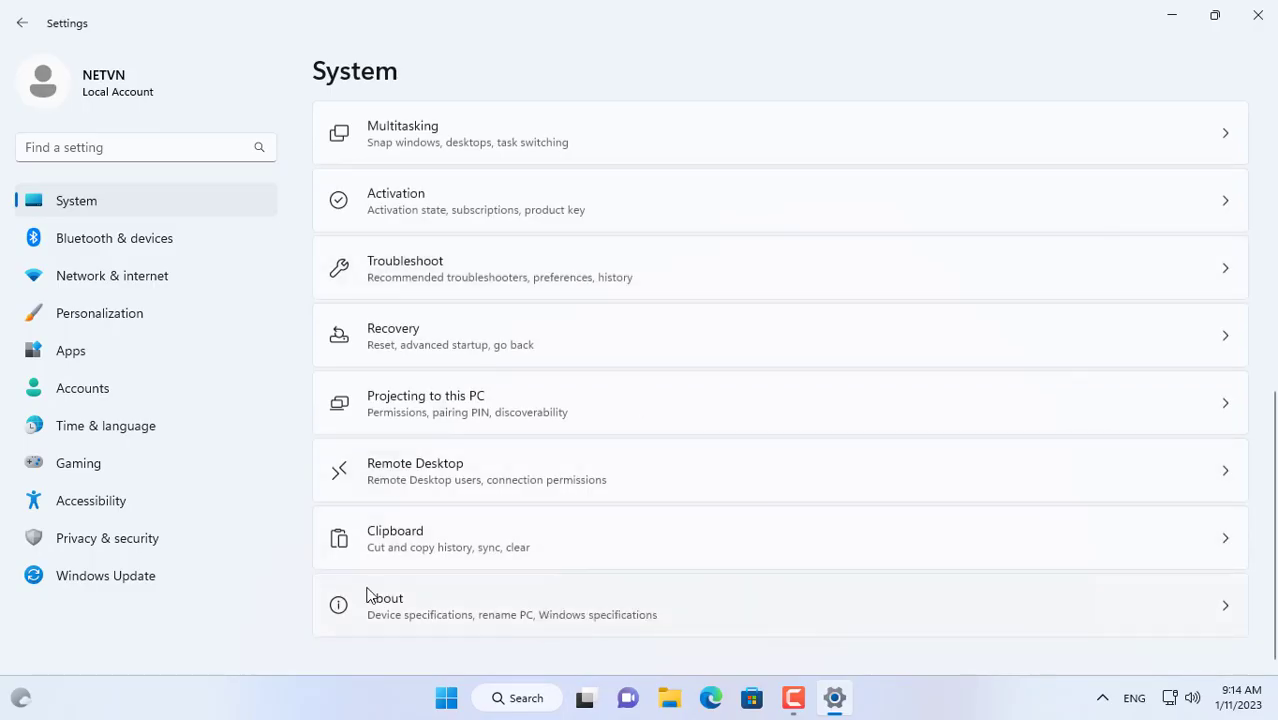
left_click(393, 606)
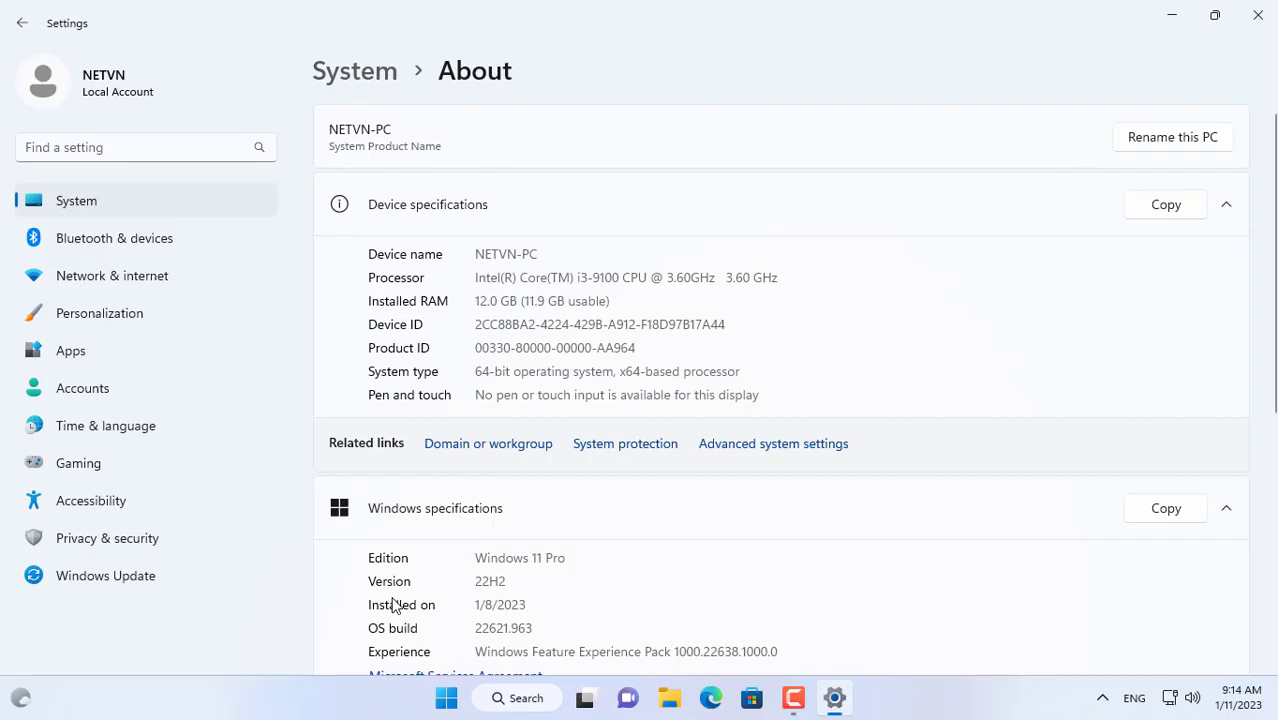
left_click(779, 457)
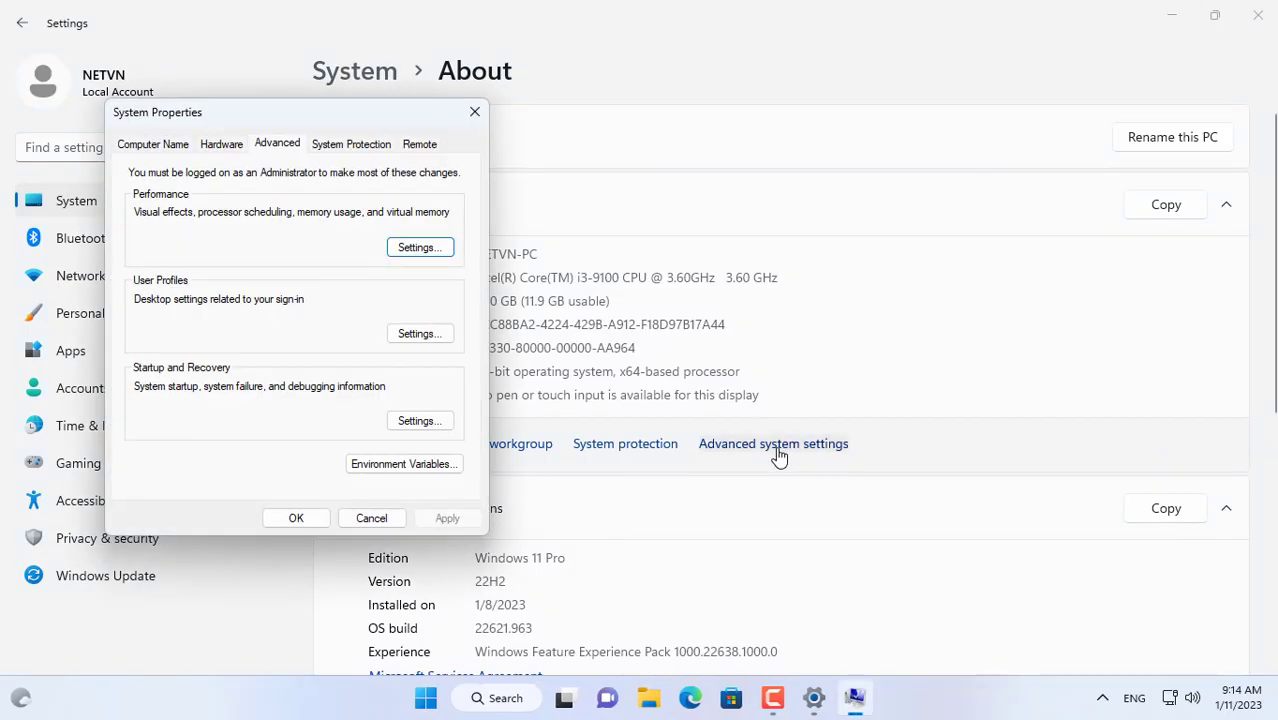
left_click(160, 151)
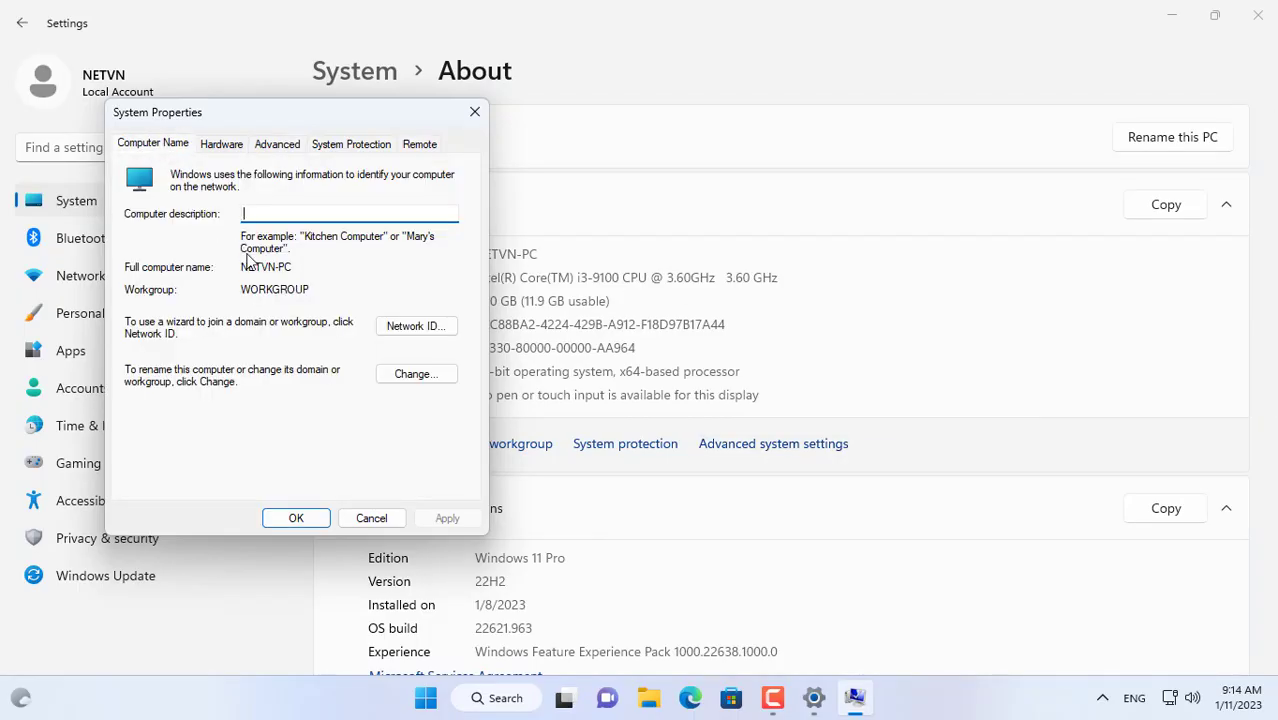
Step: Run the Network ID wizard for a business network without a domain, keep WORKGROUP as the workgroup name, and close System Properties
left_click(421, 330)
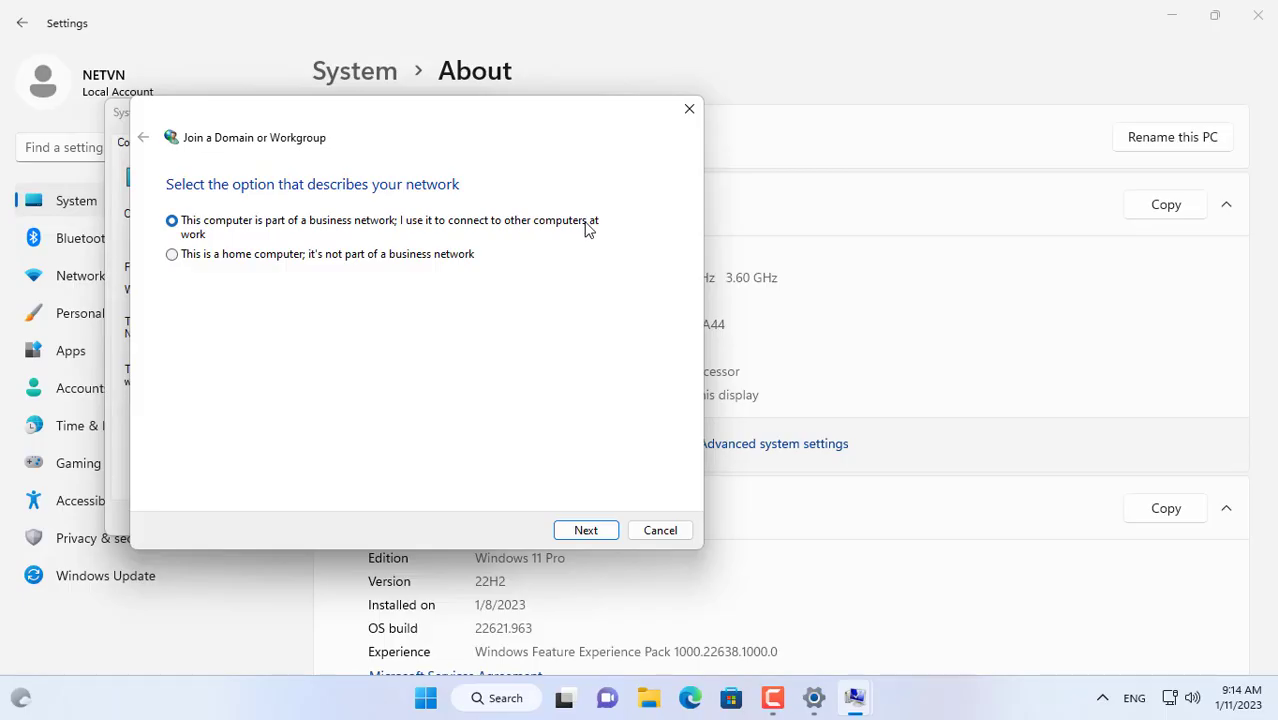
left_click(586, 531)
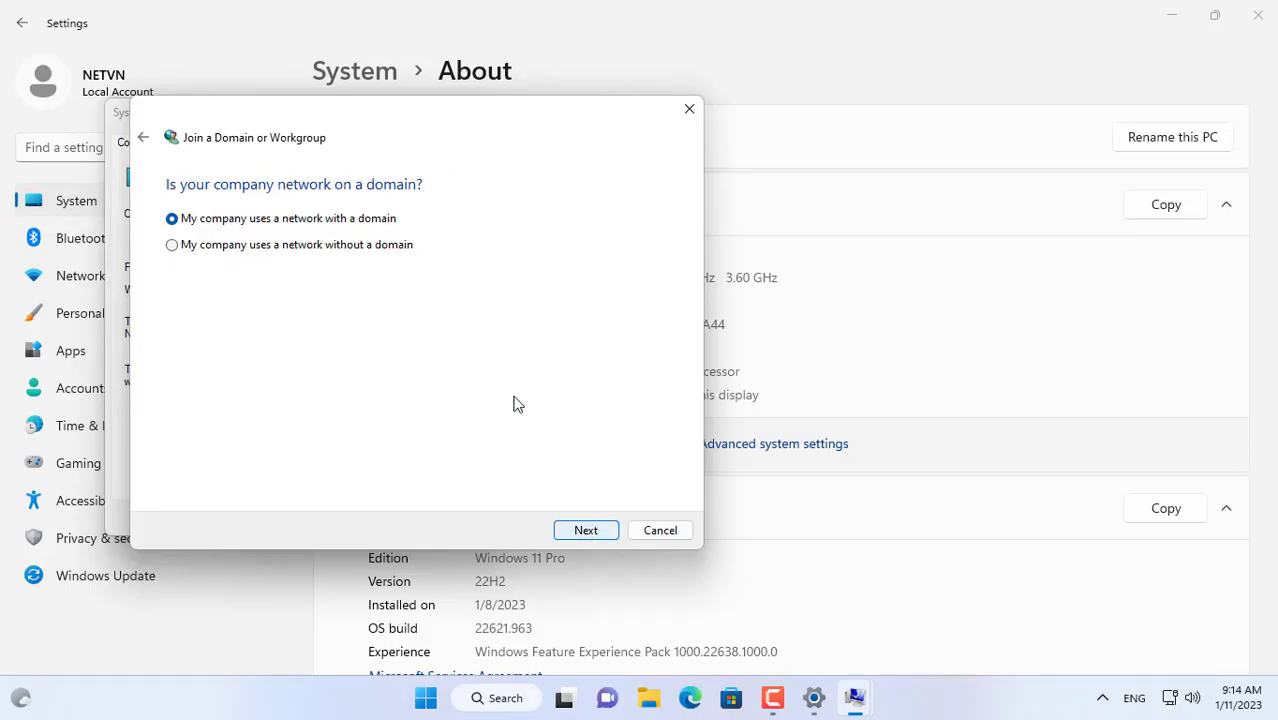
left_click(586, 530)
left_click_drag(408, 228, 251, 228)
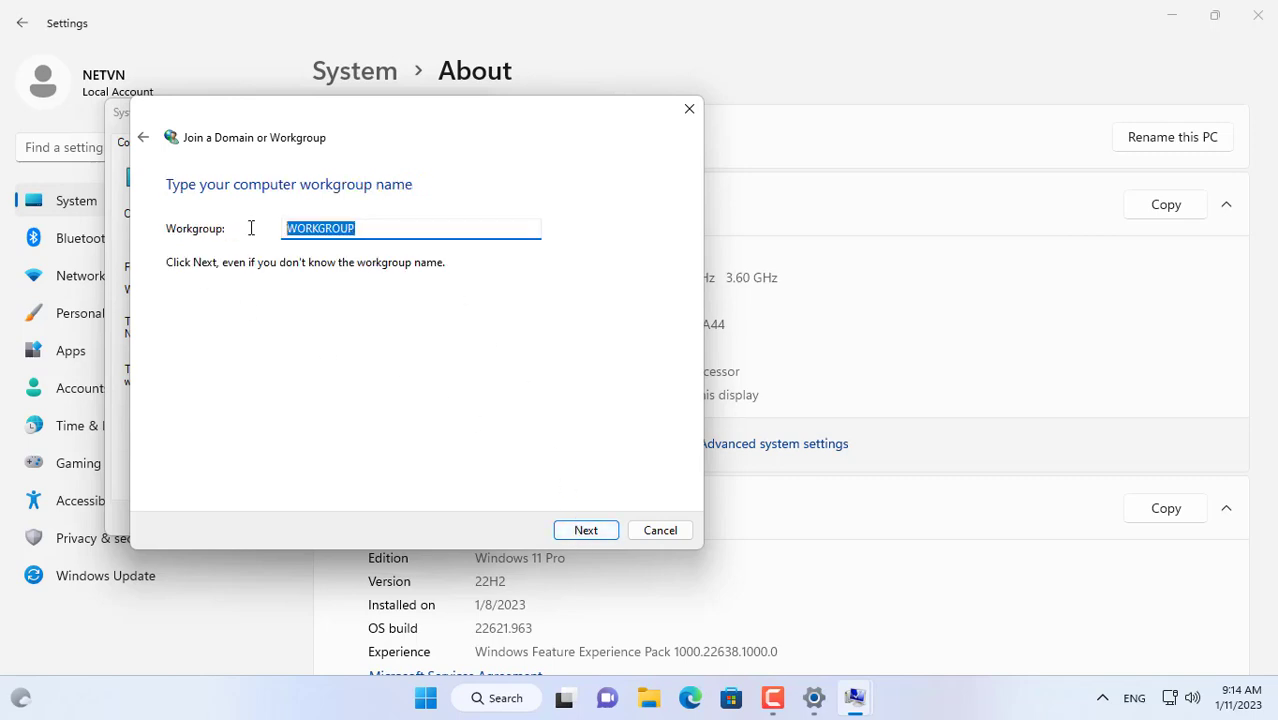
left_click(586, 530)
left_click(586, 530)
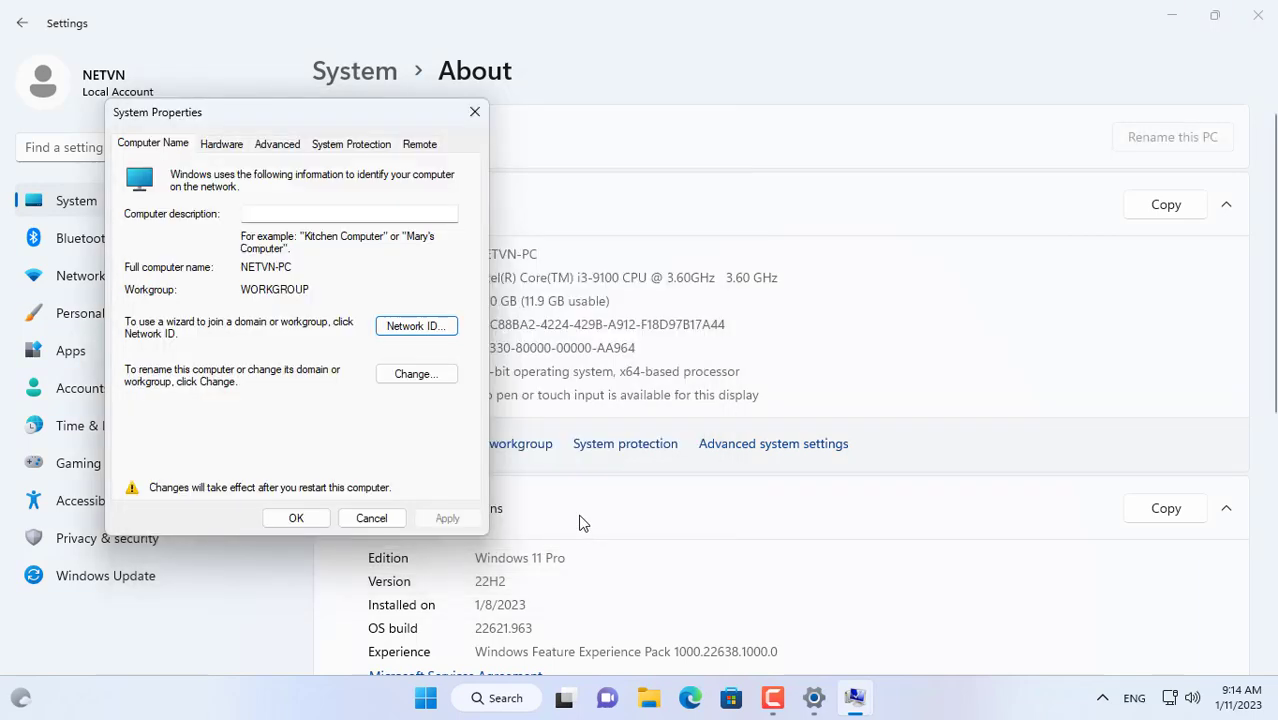
left_click(296, 518)
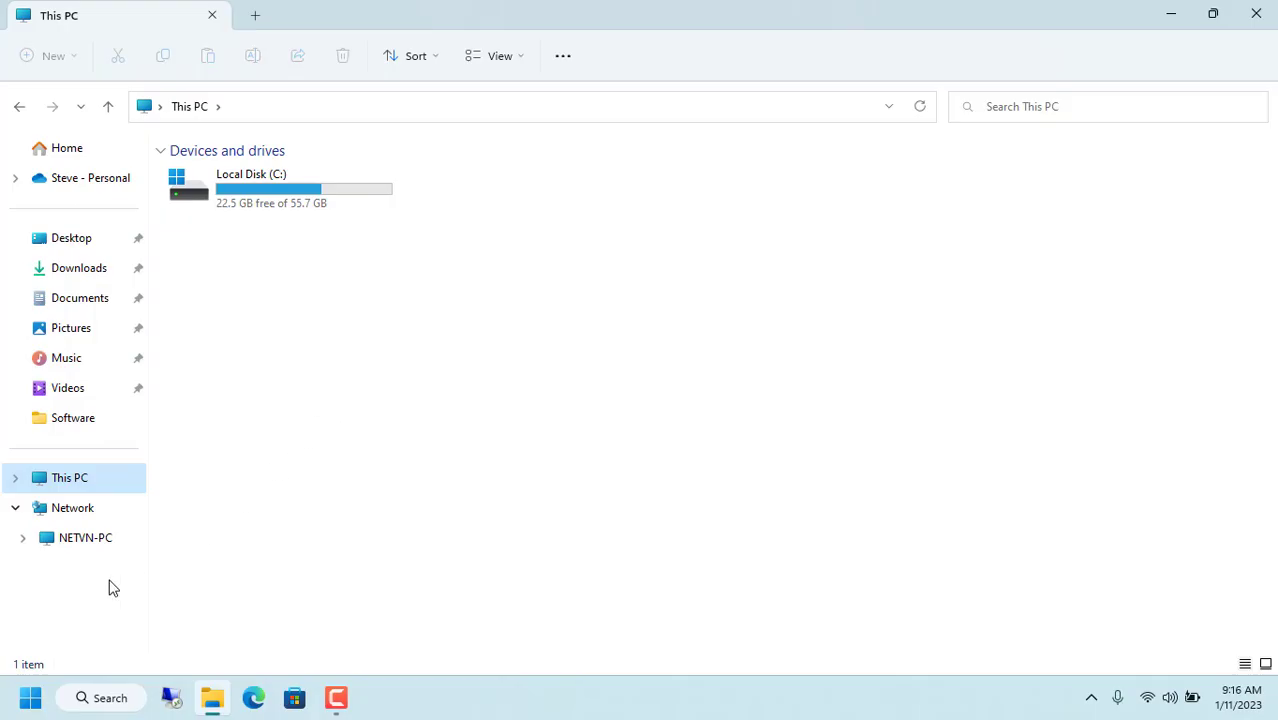
Step: On the other computer, connect to NETVN-PC over the network, entering the account's user name and password as network credentials
left_click(84, 511)
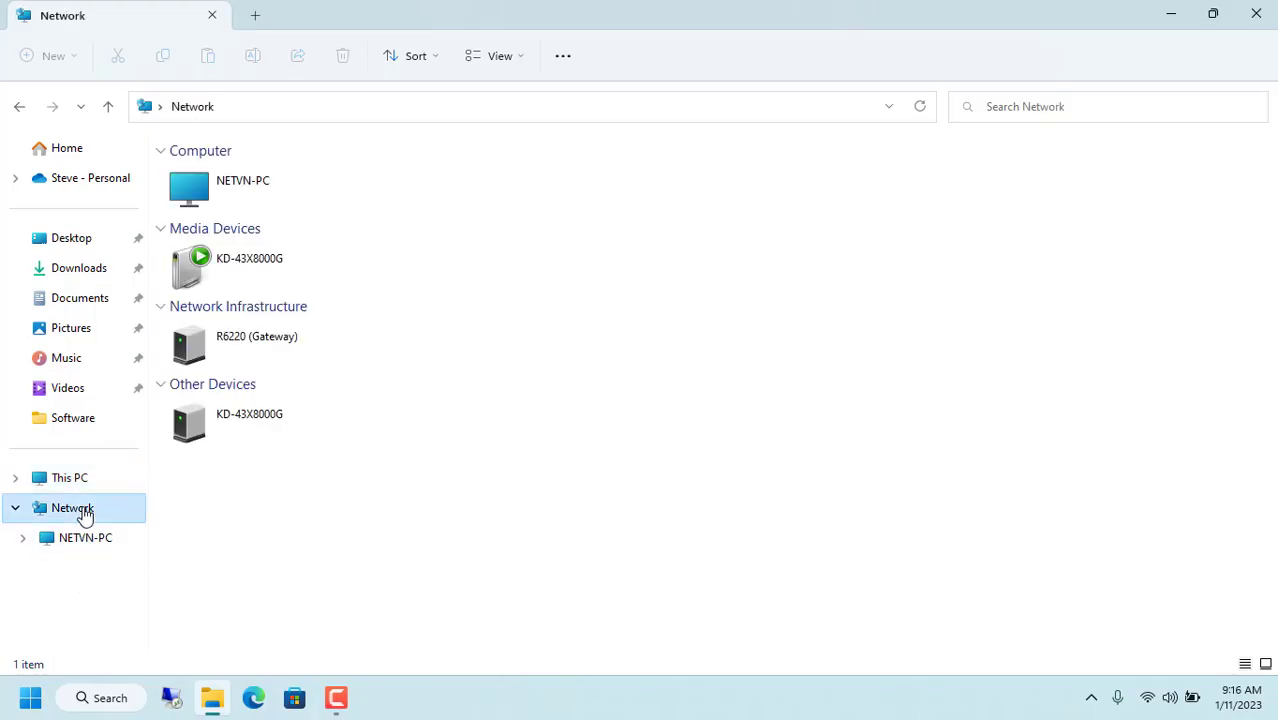
left_click(220, 194)
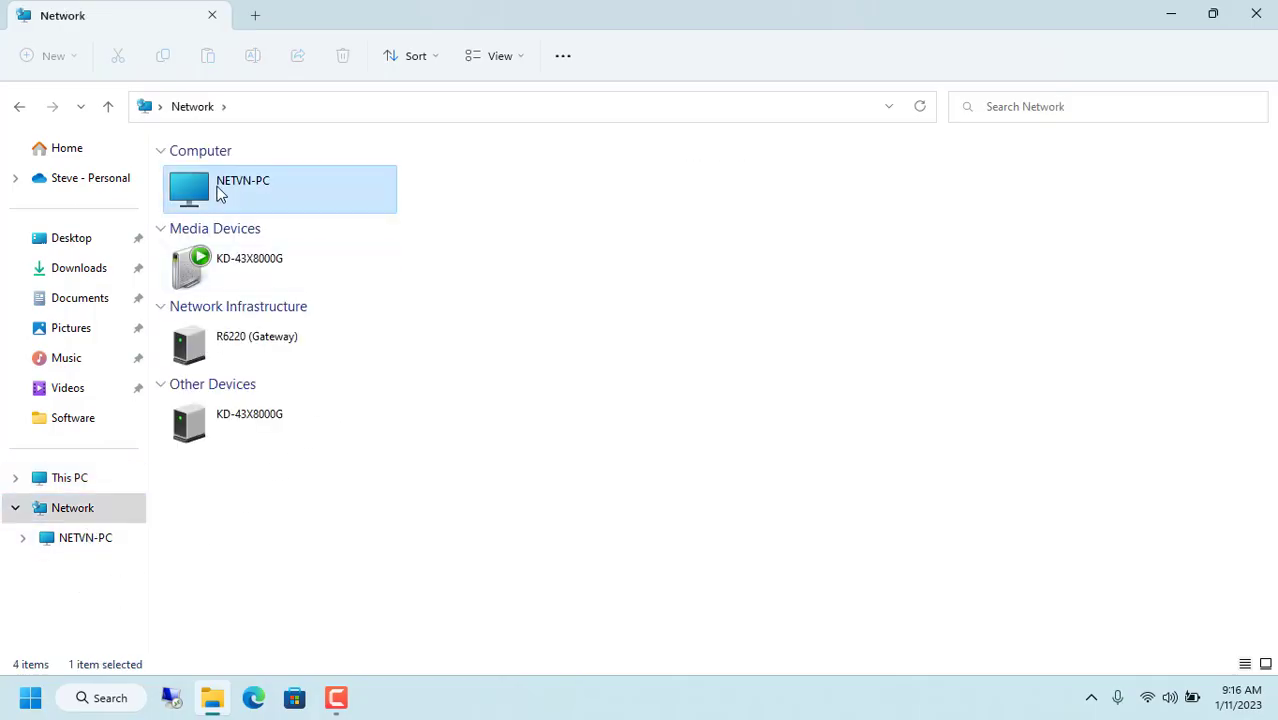
double_click(220, 194)
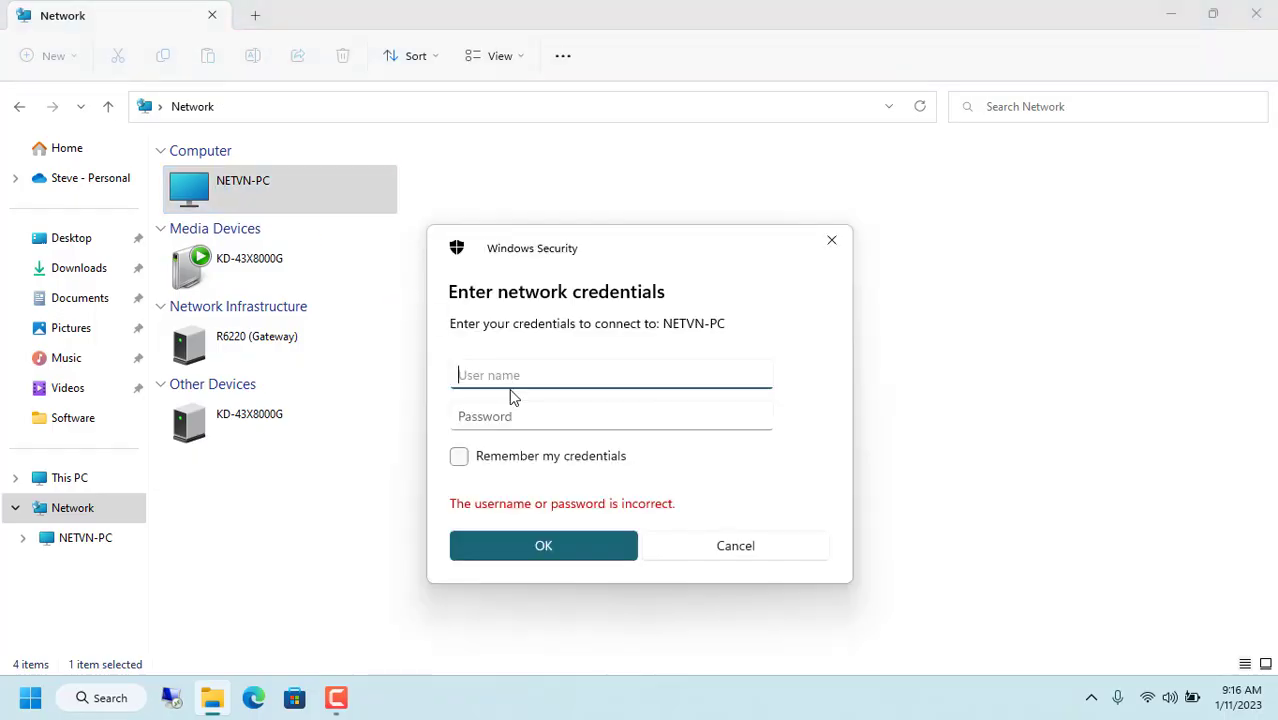
type("netvn")
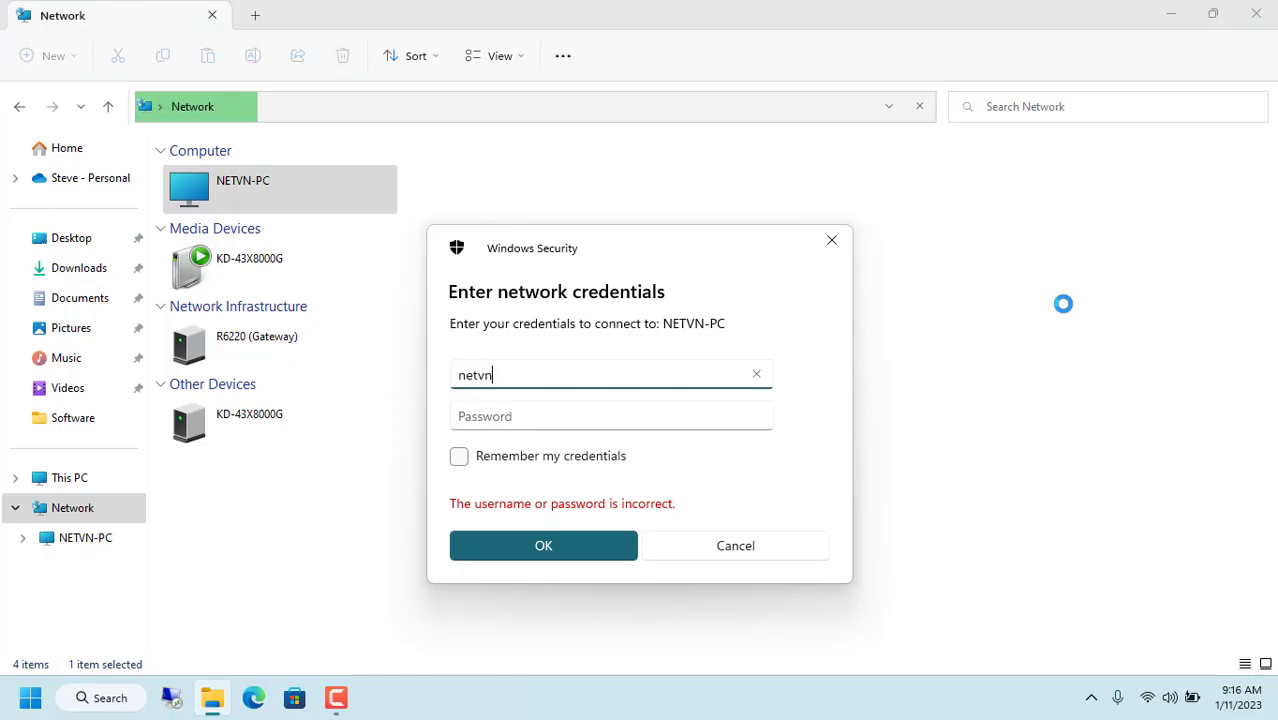
key("Tab")
type("••••")
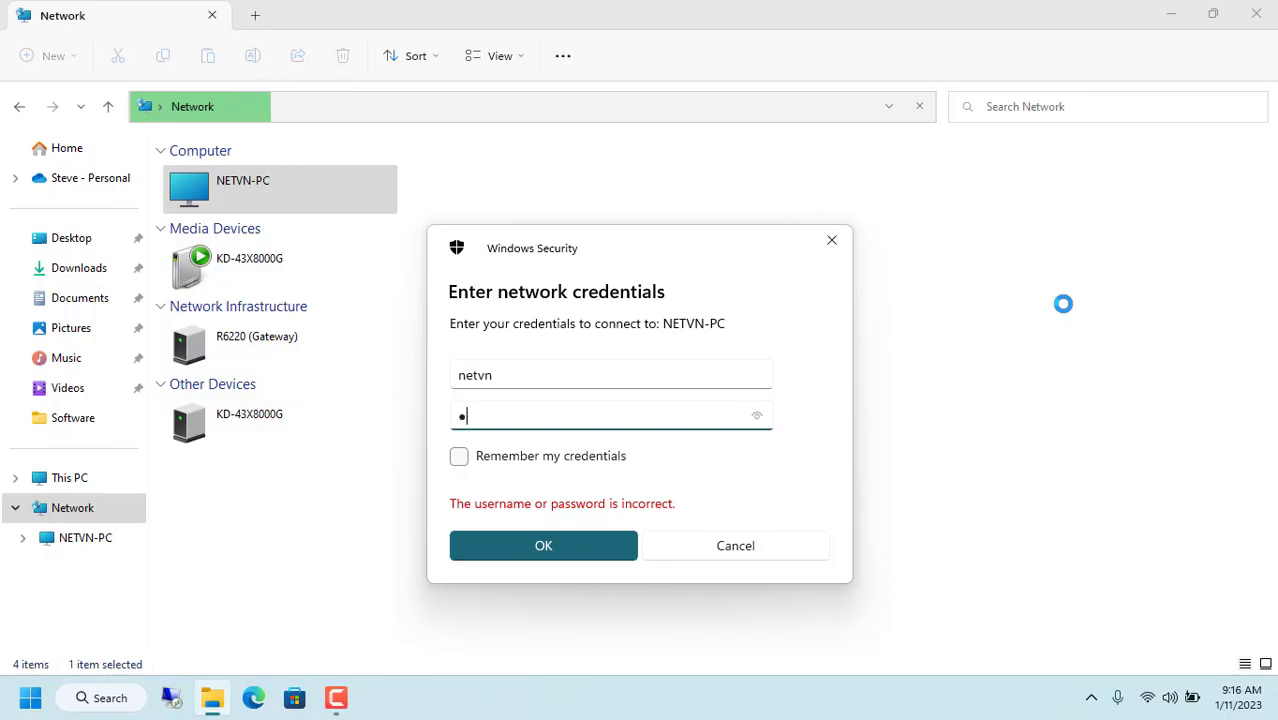
type("••")
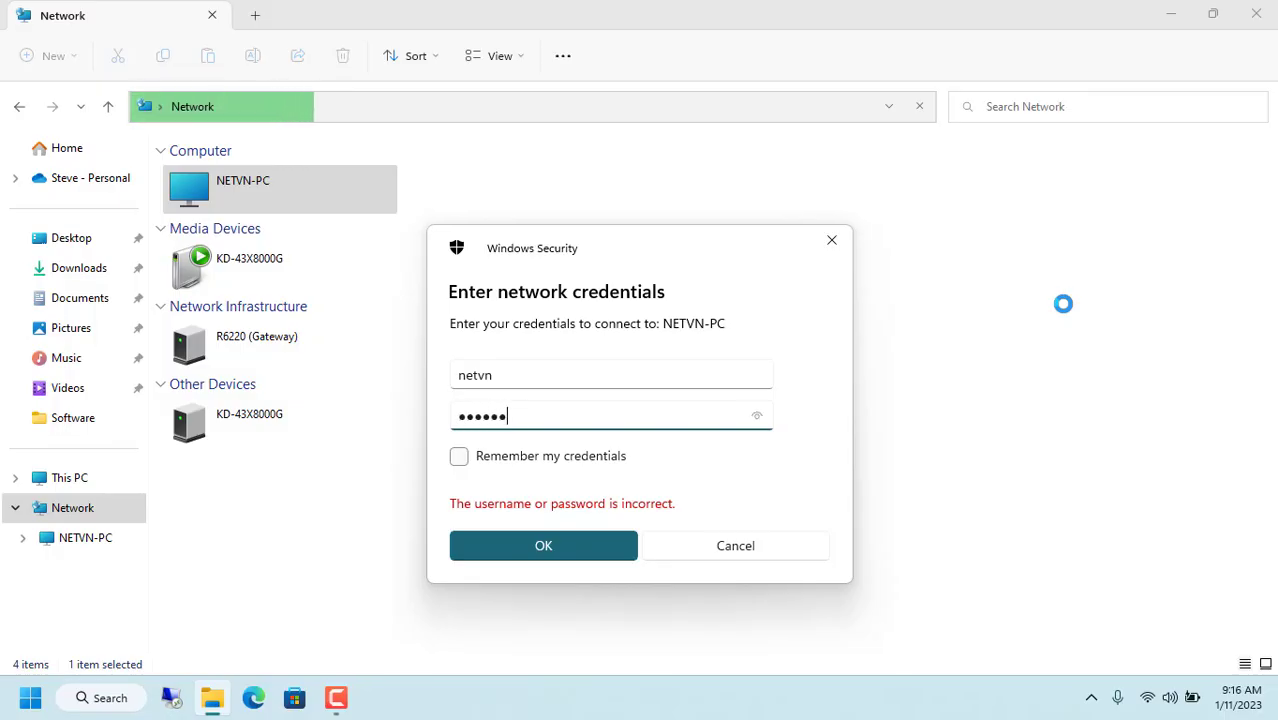
key("Return")
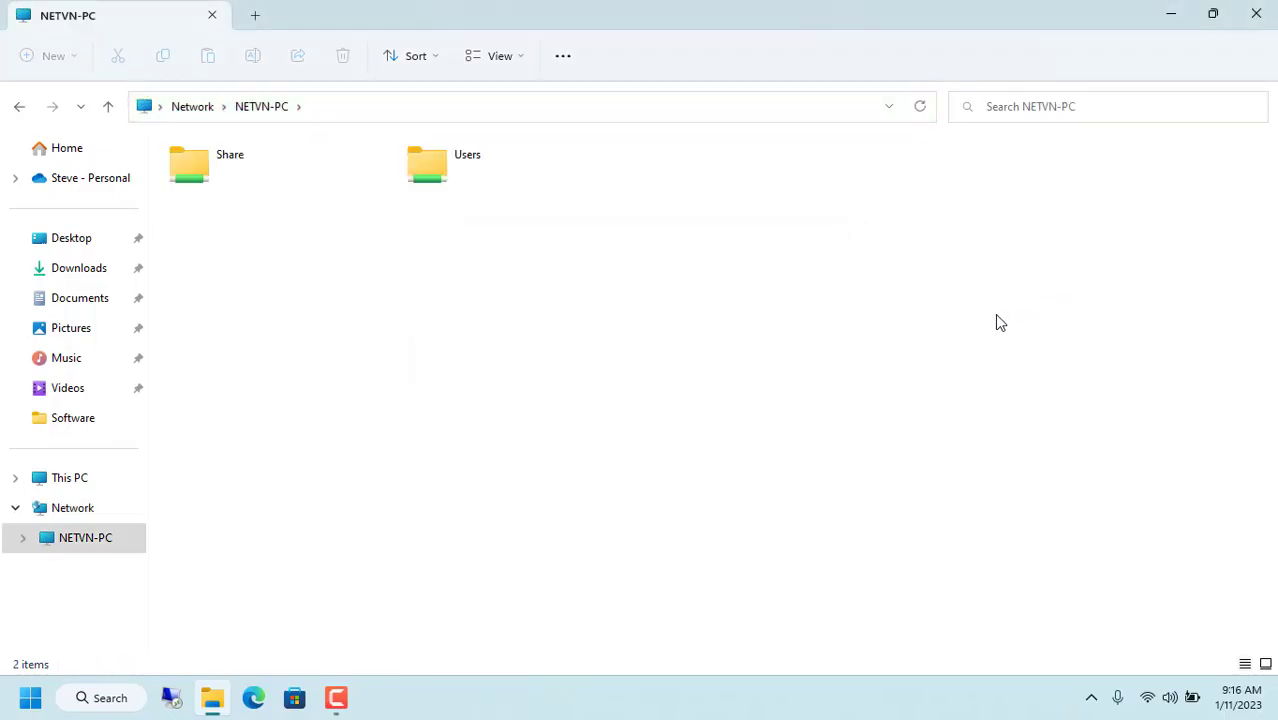
Step: Open the Share folder on NETVN-PC and look over the shared files
left_click(175, 175)
double_click(175, 175)
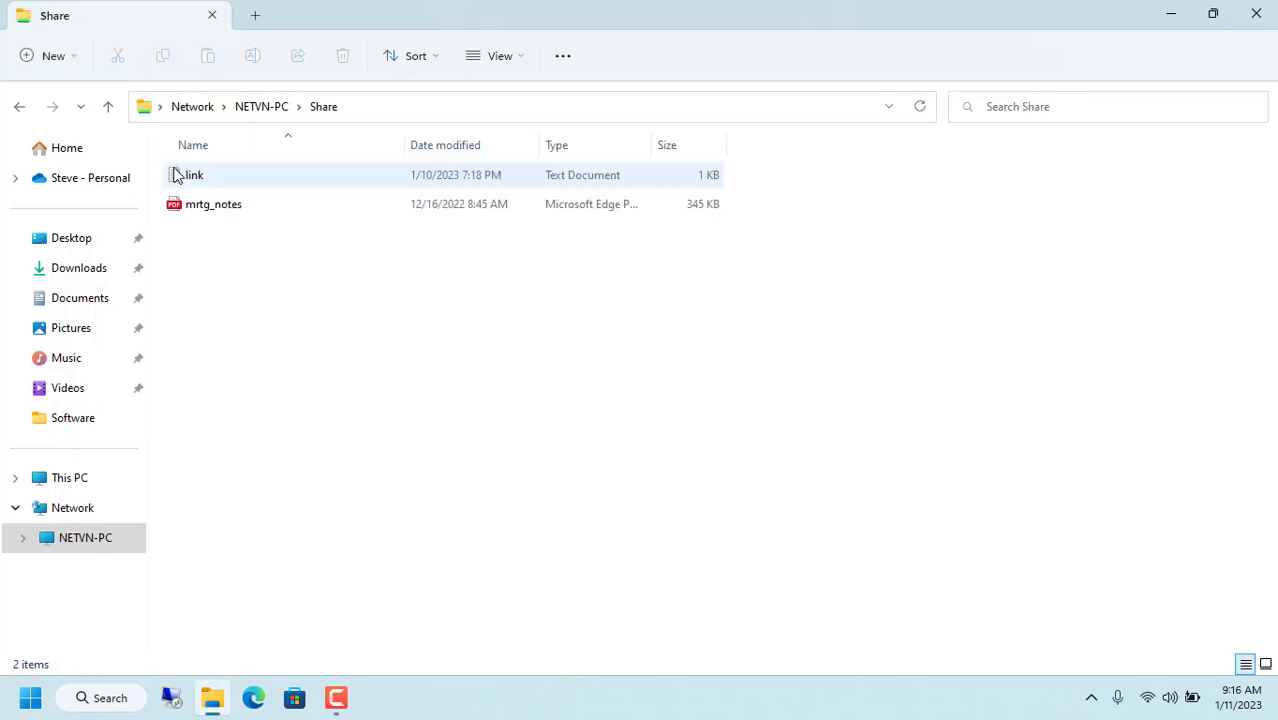
left_click_drag(236, 206, 268, 150)
left_click(252, 295)
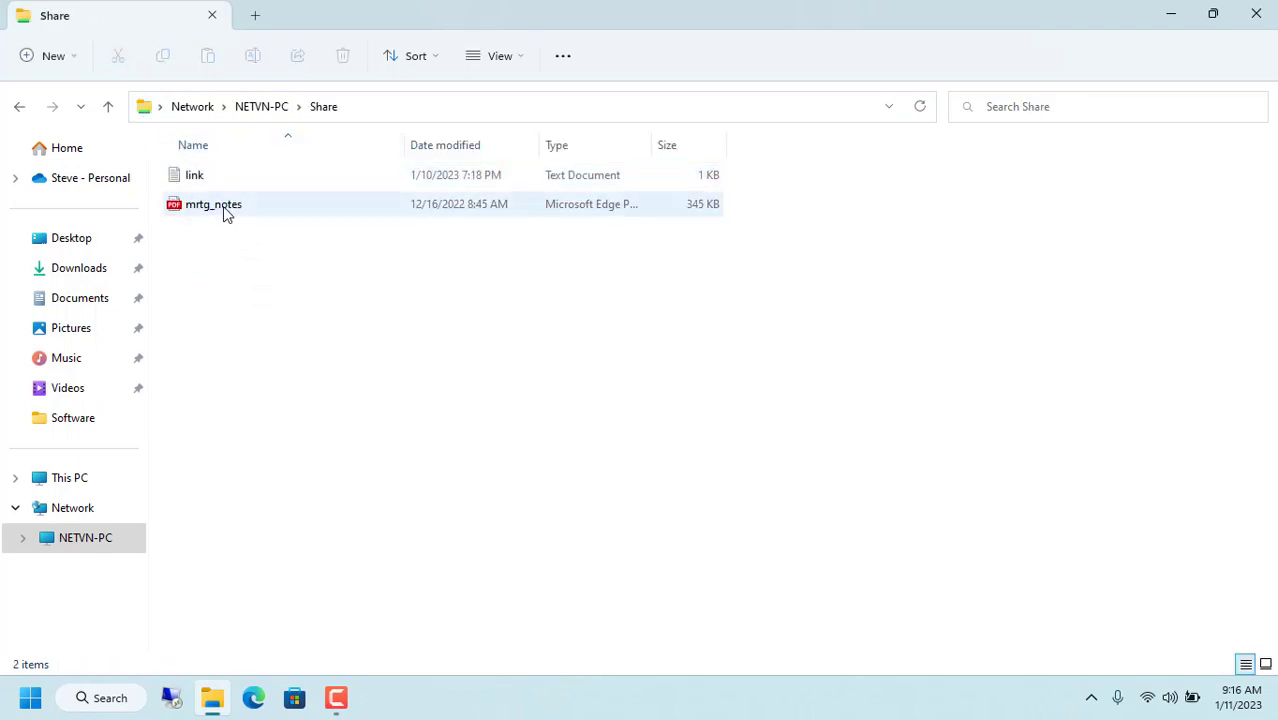